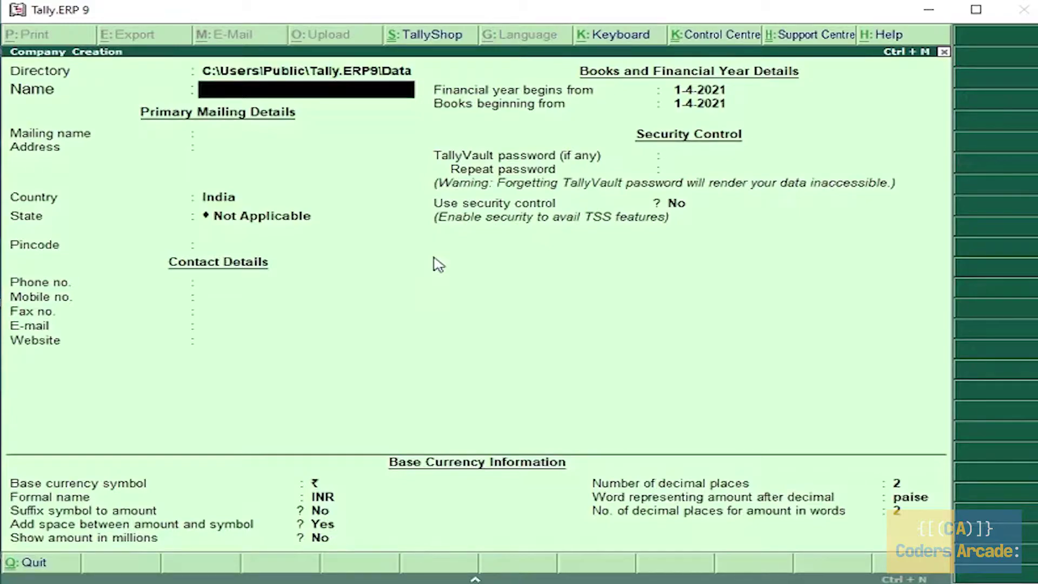
# Step: Name the new company Hal Company, keep the same mailing name, and enter Bangalore as the address with India as the country
pyautogui.write('Hal Compan')
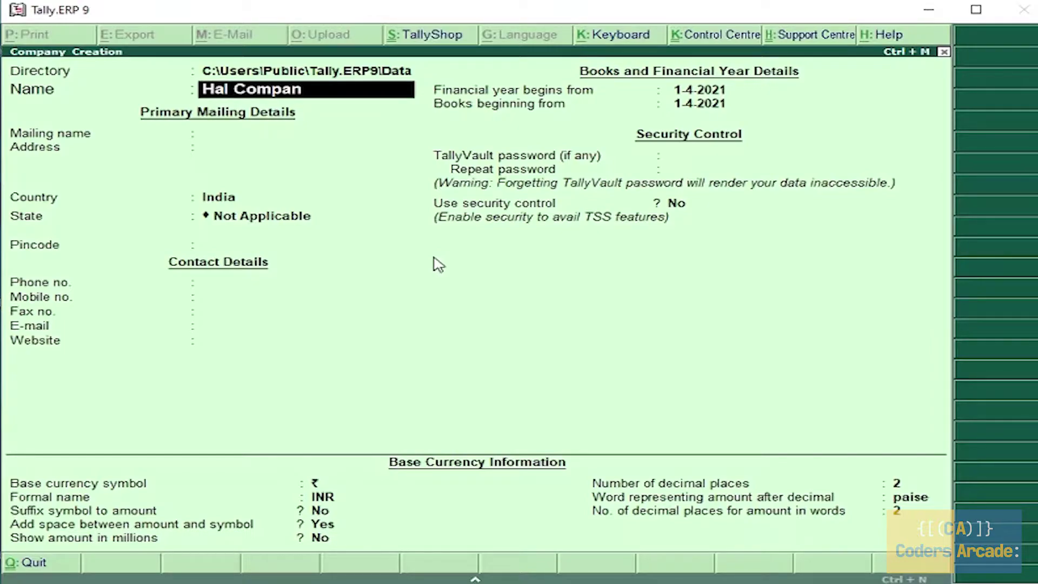
pyautogui.write('y')
pyautogui.press('Return')
pyautogui.press('Return')
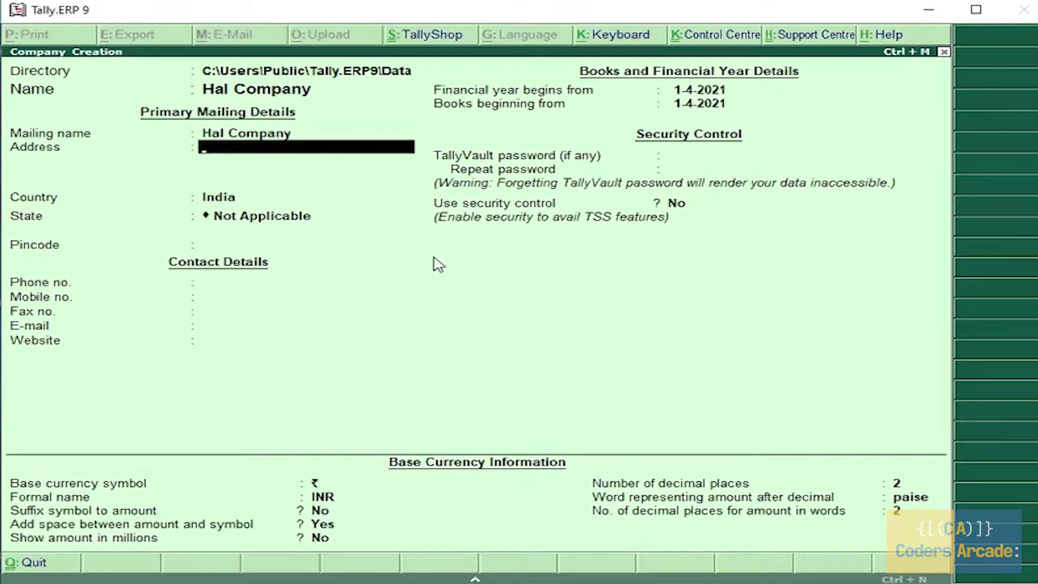
pyautogui.write('Bangalore')
pyautogui.press('Return')
pyautogui.press('Return')
pyautogui.press('Return')
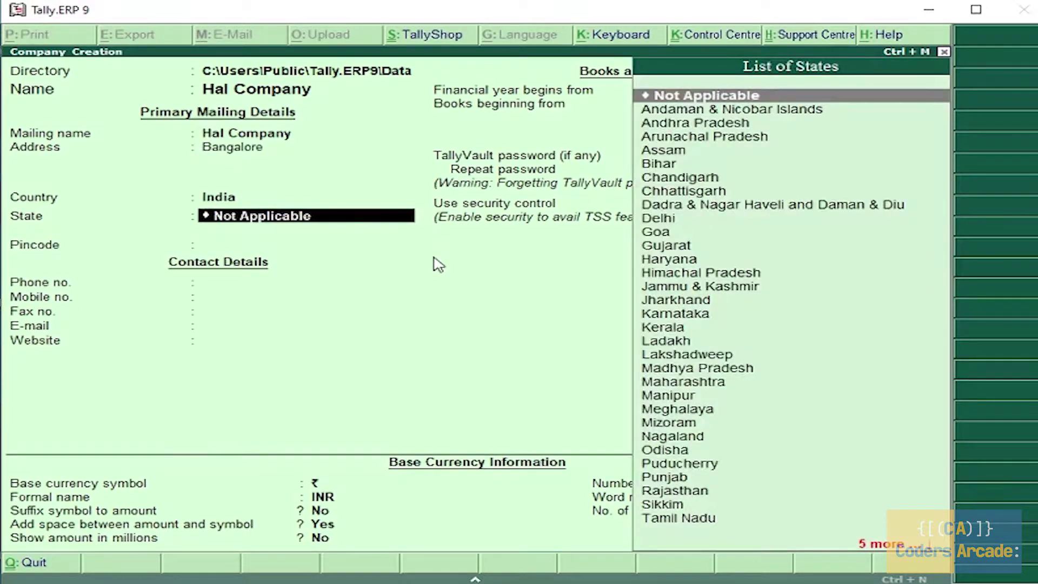
# Step: Set the company's state to Karnataka, fill in its postal pincode and finish creating the company with the remaining defaults
pyautogui.write('Kar')
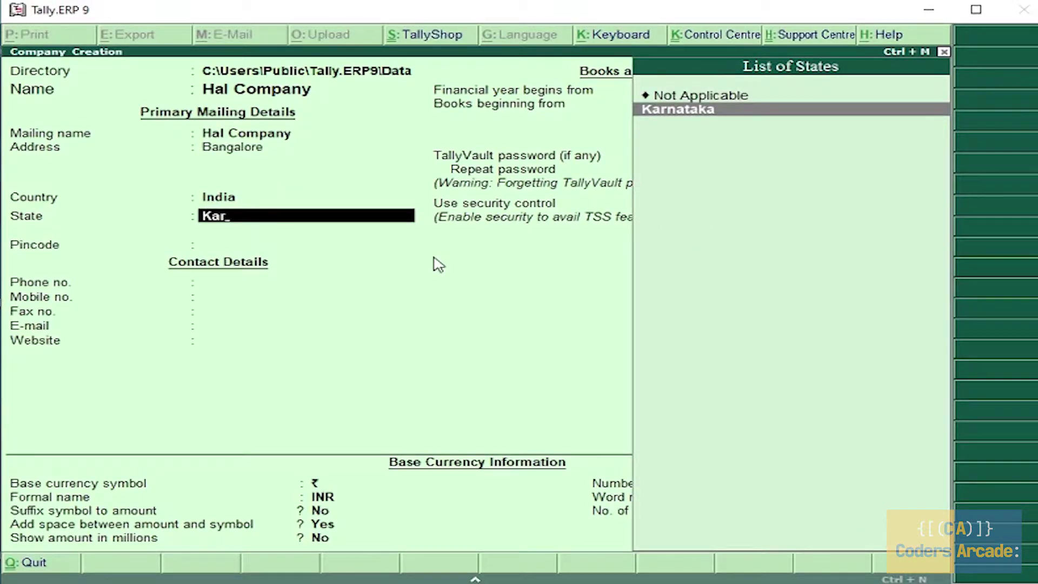
pyautogui.press('Return')
pyautogui.write('5600')
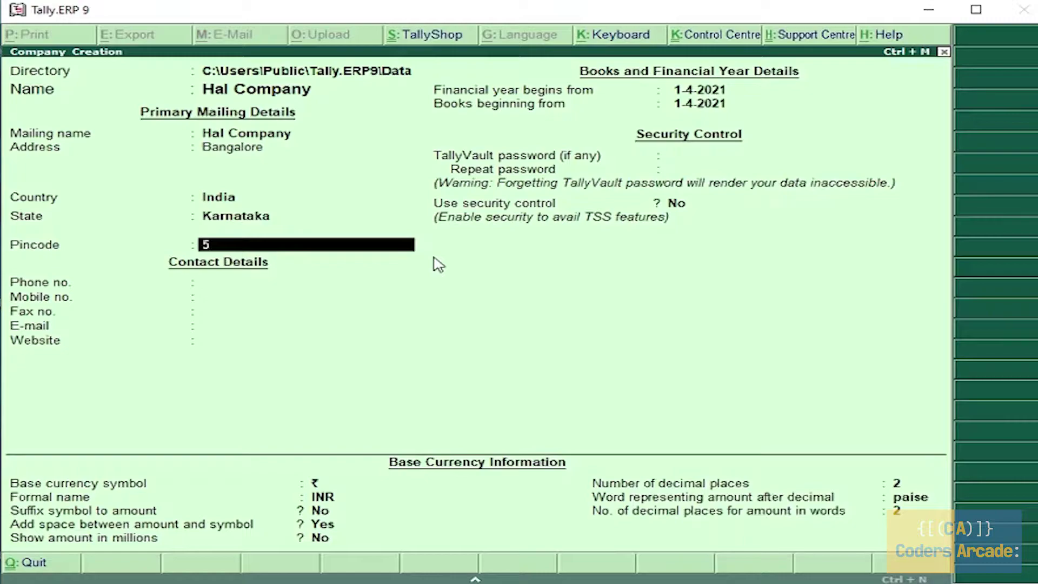
pyautogui.write('52')
pyautogui.press('Return')
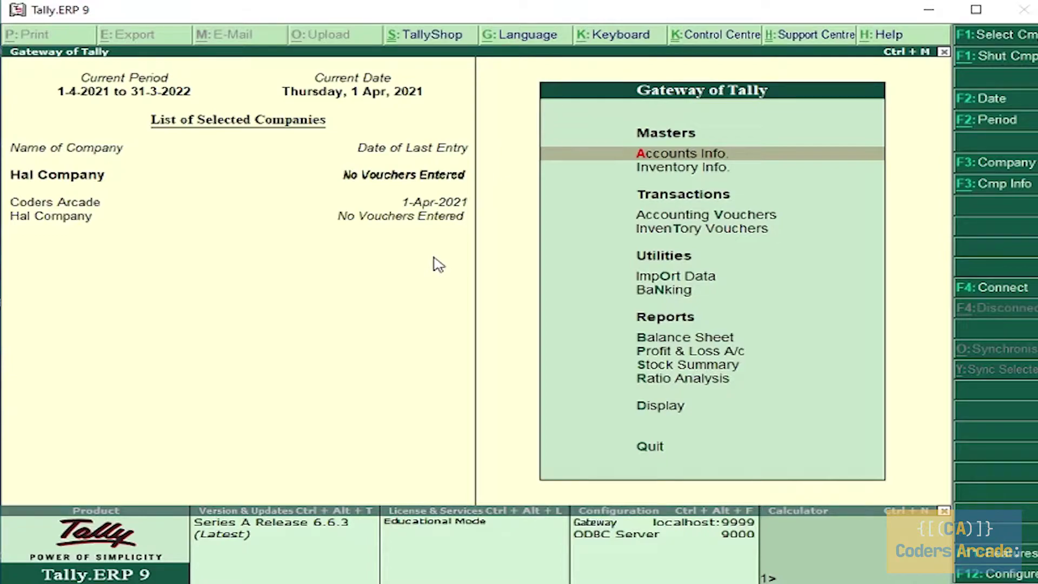
# Step: Open multiple ledger creation from the accounts masters, with All Items as the parent group
pyautogui.press('Return')
pyautogui.press('Down')
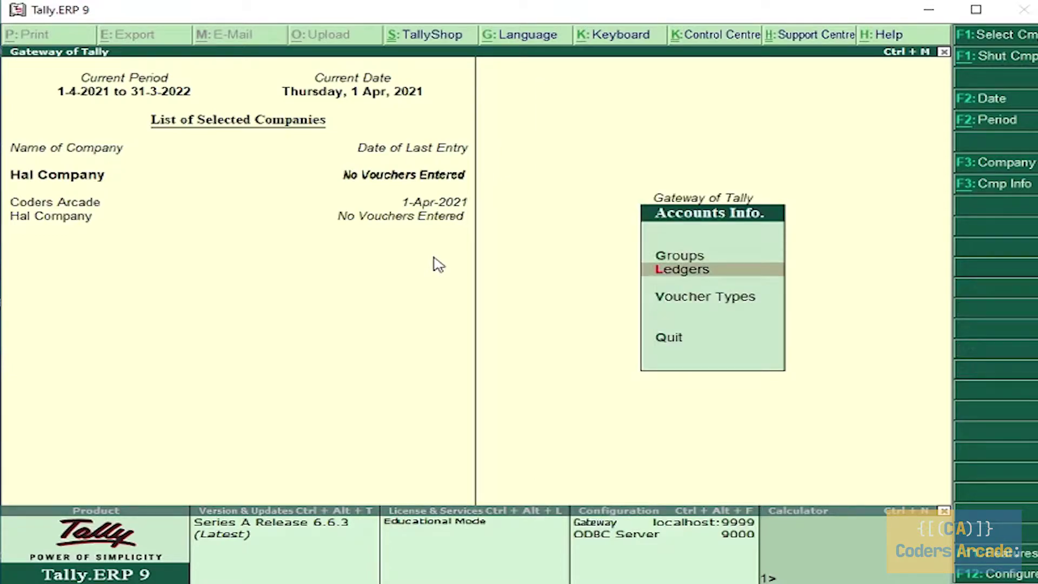
pyautogui.press('Return')
pyautogui.press('Down')
pyautogui.press('Down')
pyautogui.press('Down')
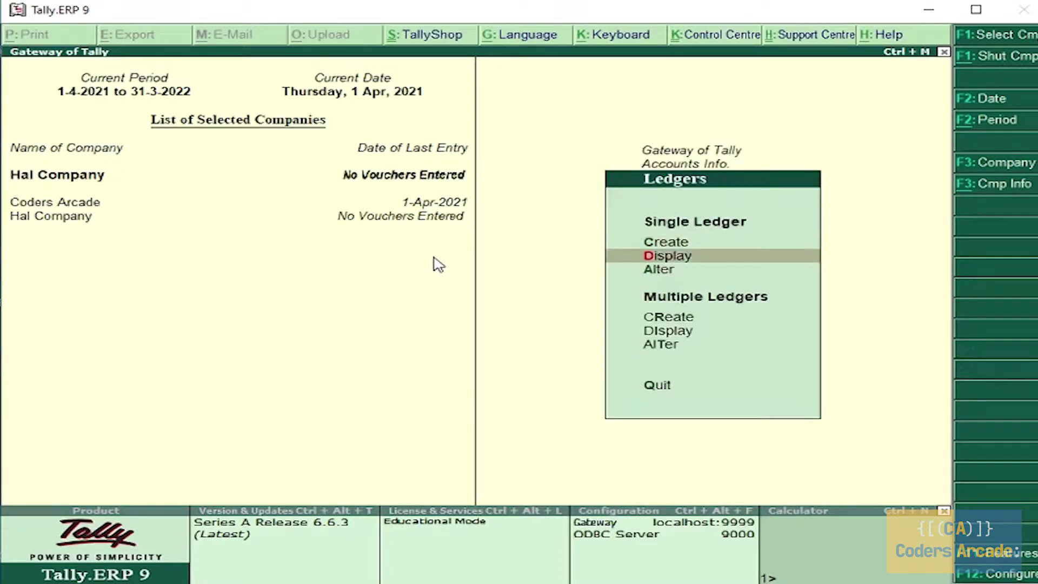
pyautogui.press('Return')
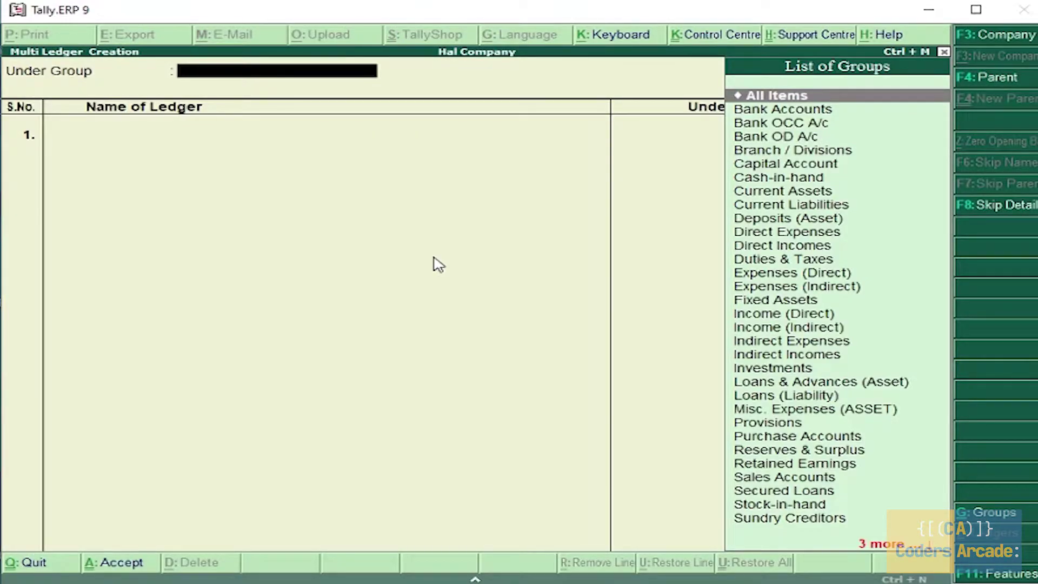
pyautogui.press('Return')
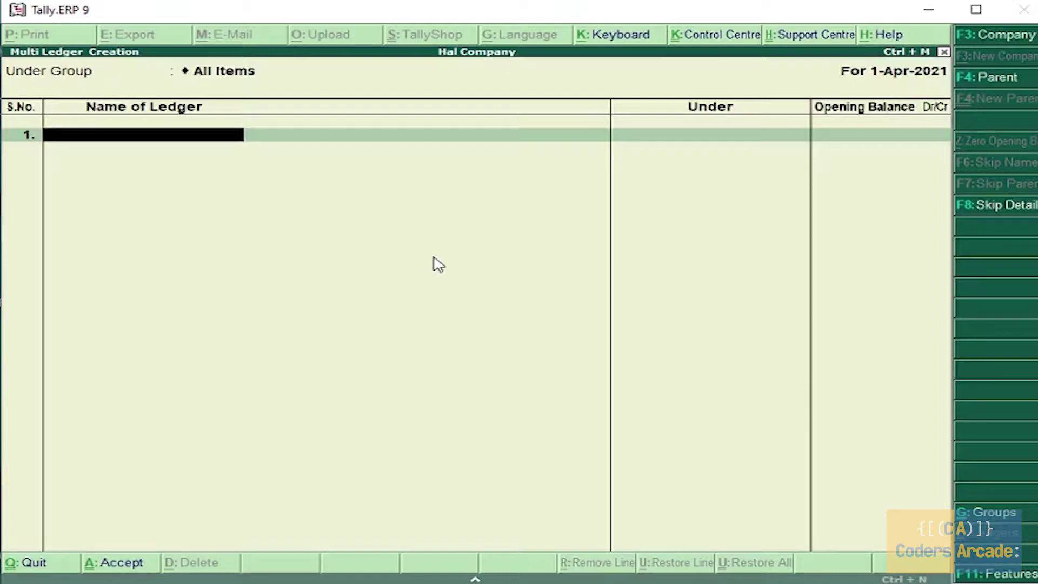
# Step: Add a ledger named Hal Company under the Capital Account group with no opening balance
pyautogui.write('Hal Company')
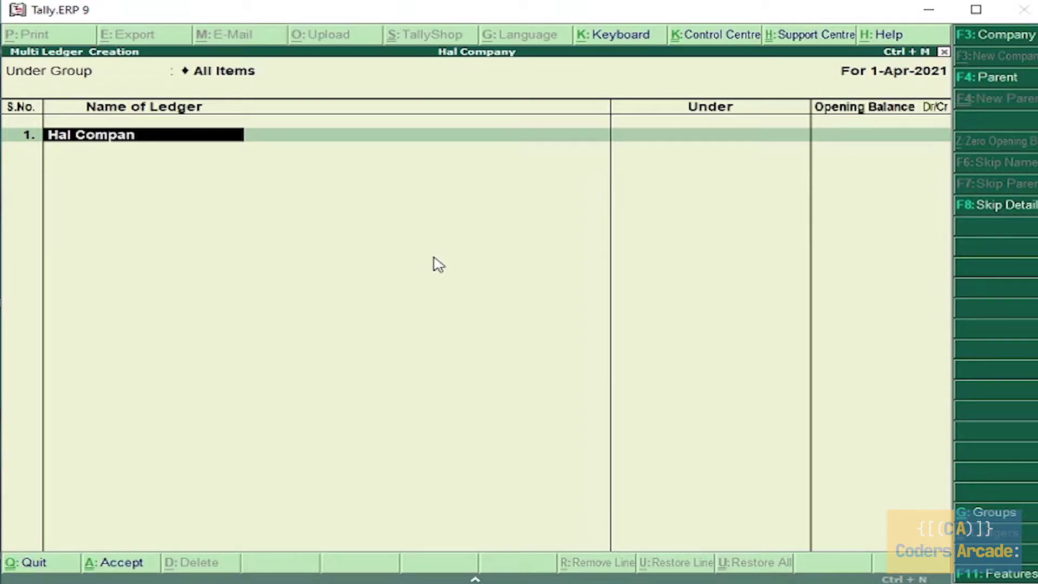
pyautogui.press('Return')
pyautogui.write('Cap')
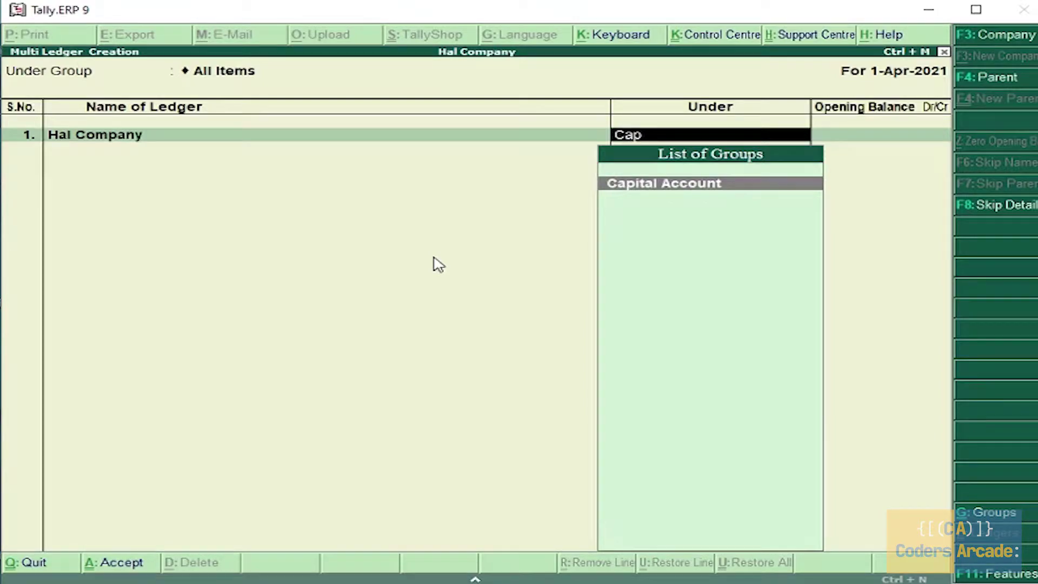
pyautogui.press('Return')
pyautogui.press('Return')
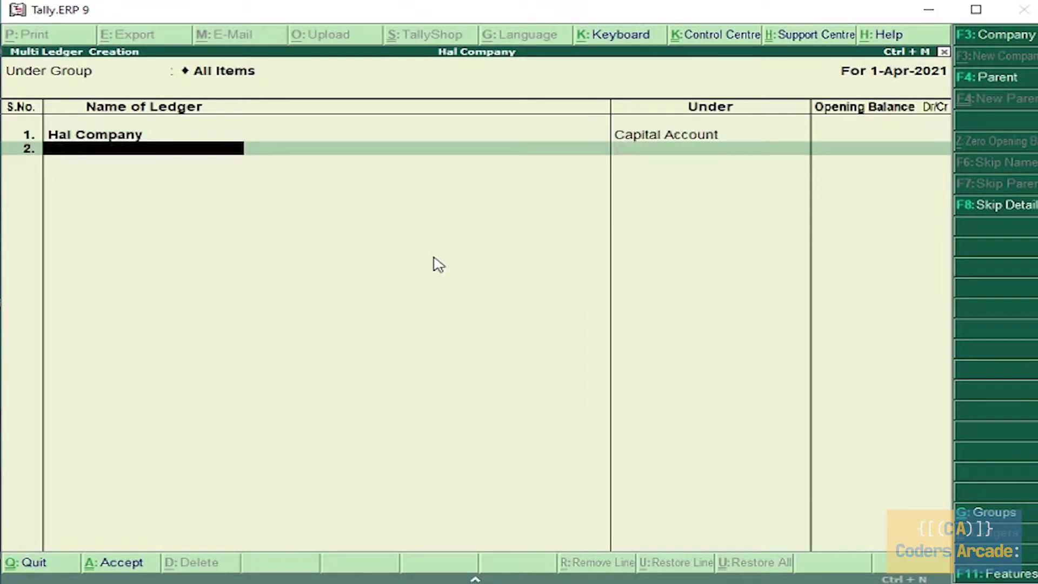
# Step: Add a ledger named Flat under the Fixed Assets group, leaving its opening balance blank
pyautogui.write('Flat')
pyautogui.press('Return')
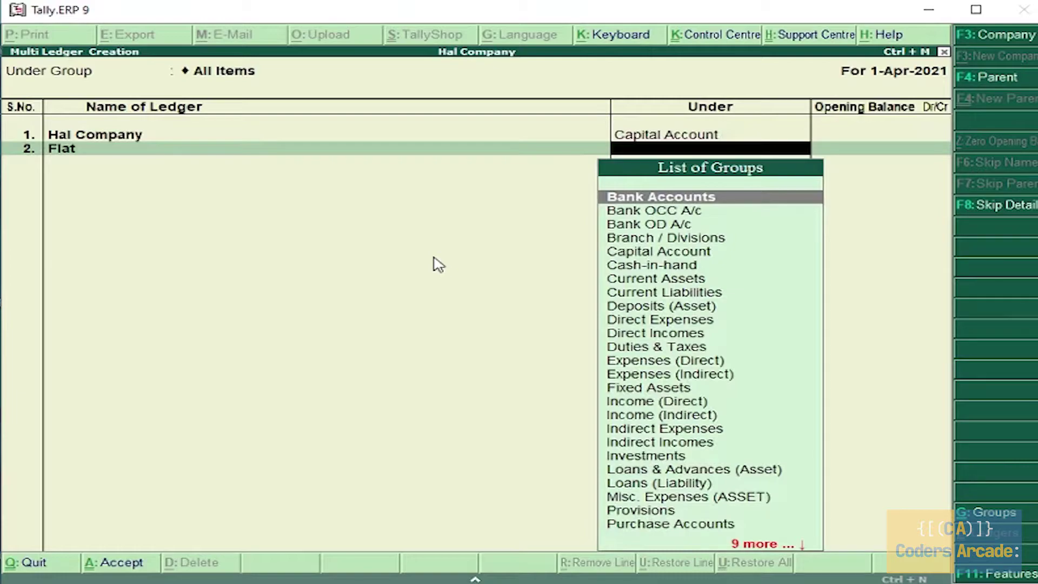
pyautogui.write('Fix')
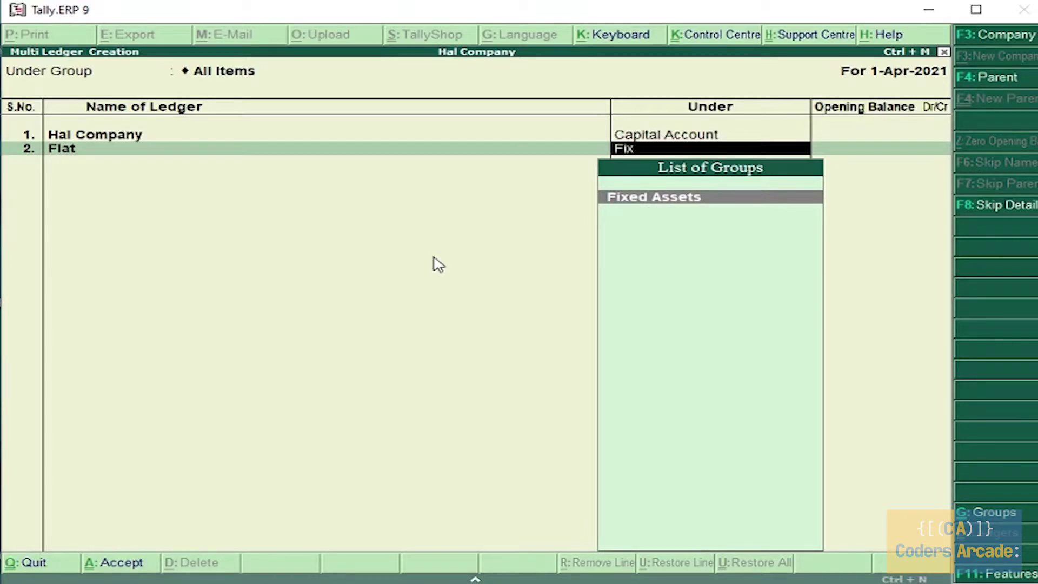
pyautogui.press('Return')
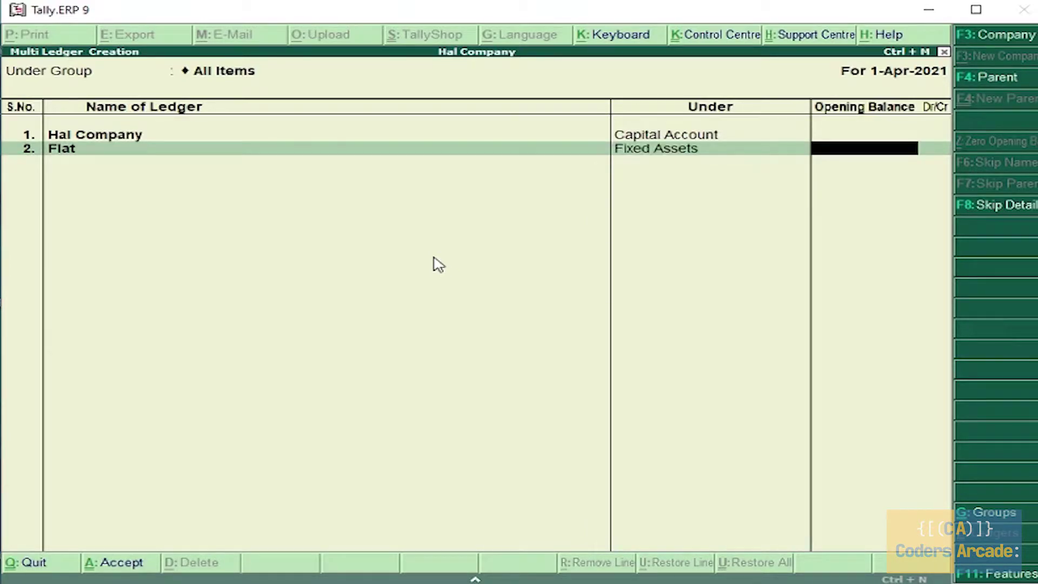
pyautogui.press('Return')
# Step: Add a ledger named Vehicle under the Fixed Assets group, leaving its opening balance blank
pyautogui.write('Ve')
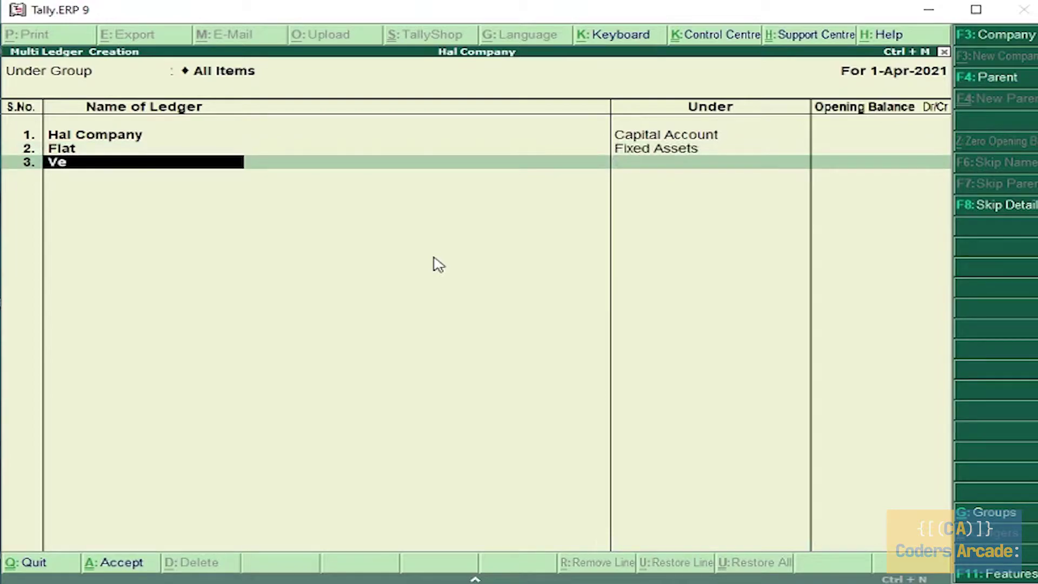
pyautogui.write('hicle')
pyautogui.press('Return')
pyautogui.write('F')
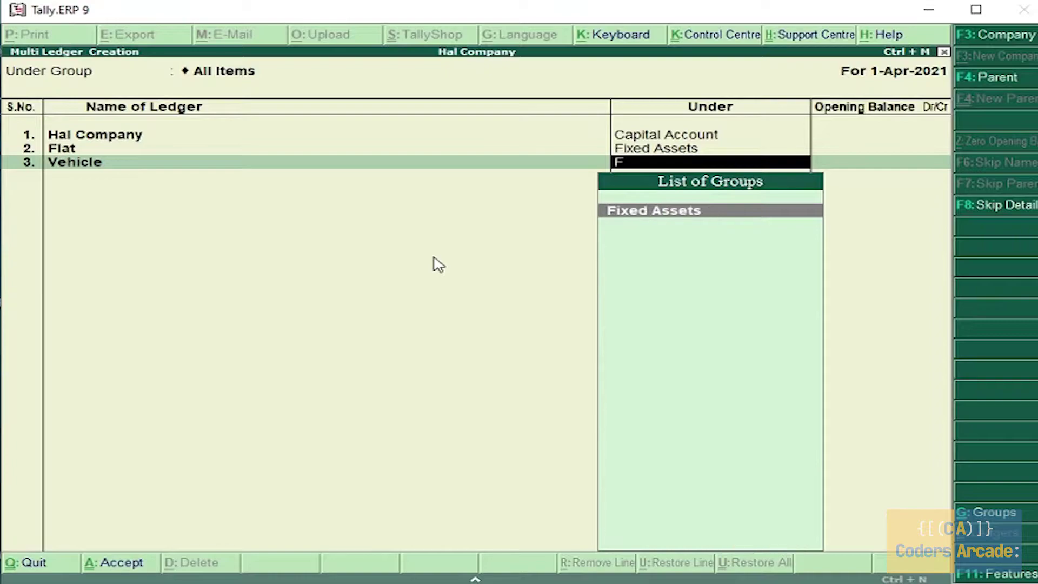
pyautogui.write('ixed')
pyautogui.press('Return')
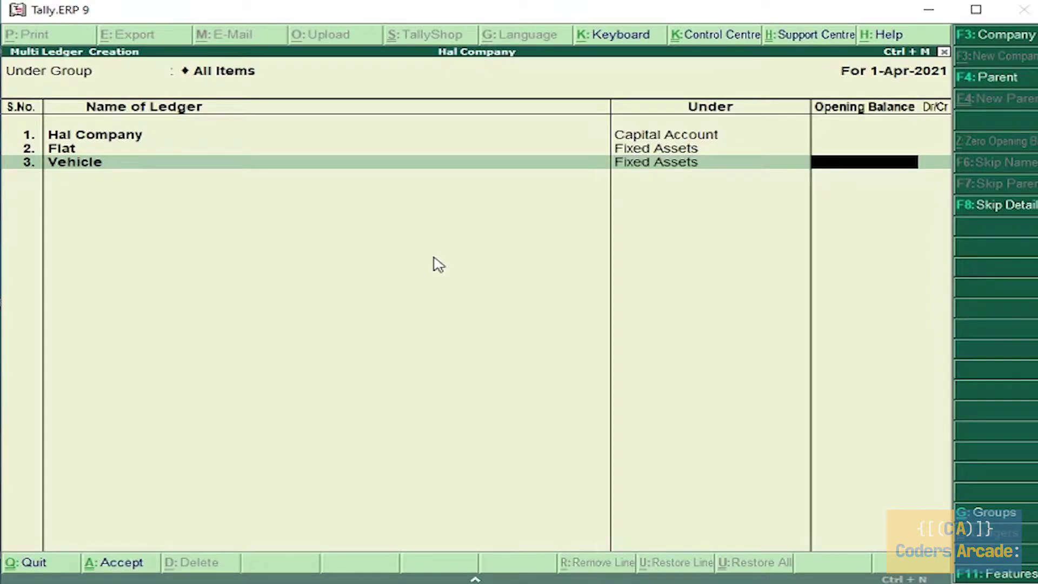
pyautogui.press('Return')
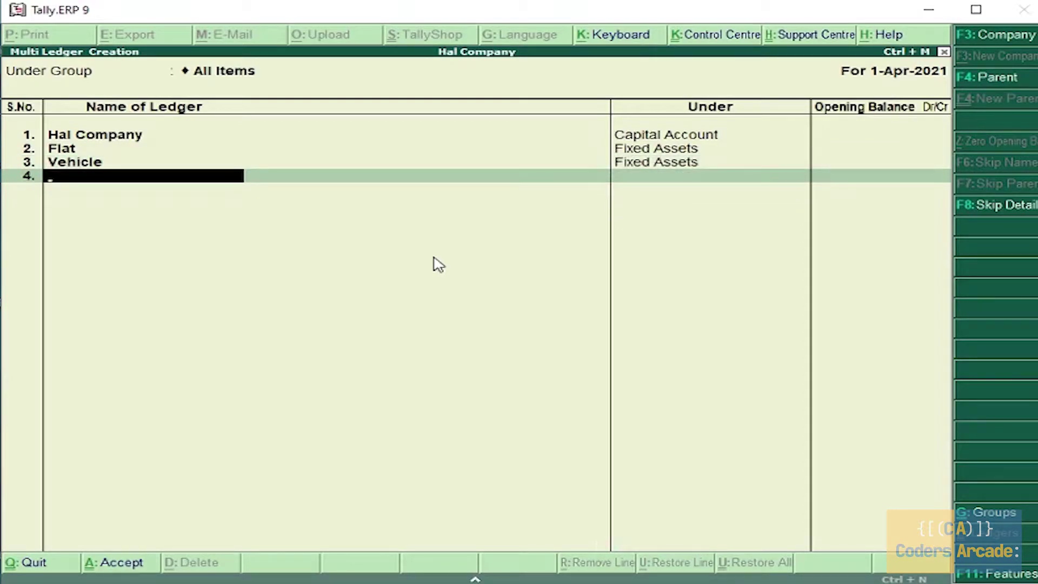
# Step: Add a ledger named Computer under the Fixed Assets group, leaving its opening balance blank
pyautogui.write('Computer')
pyautogui.press('Return')
pyautogui.write('Fixed')
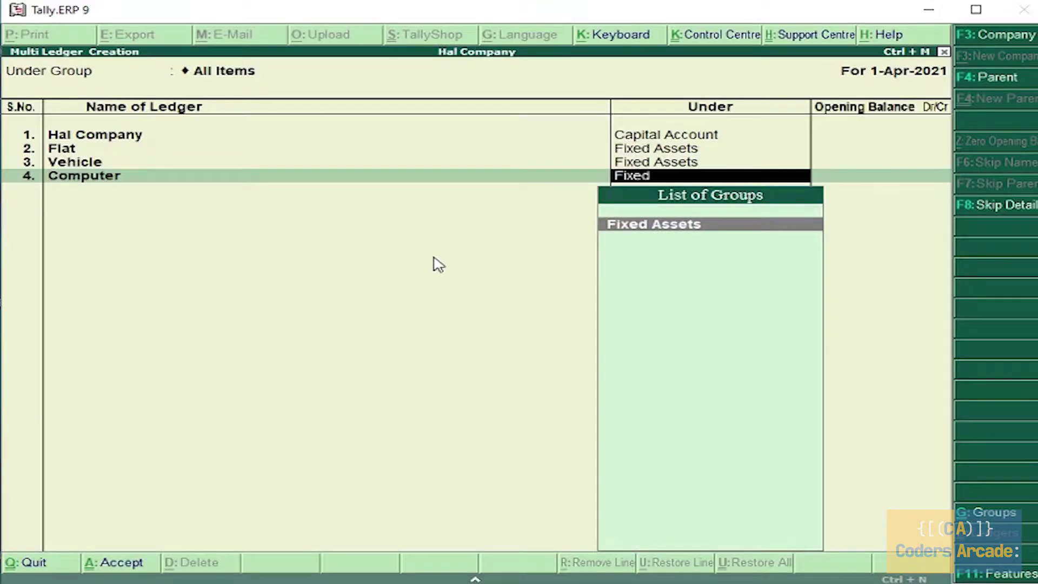
pyautogui.press('Return')
pyautogui.press('Return')
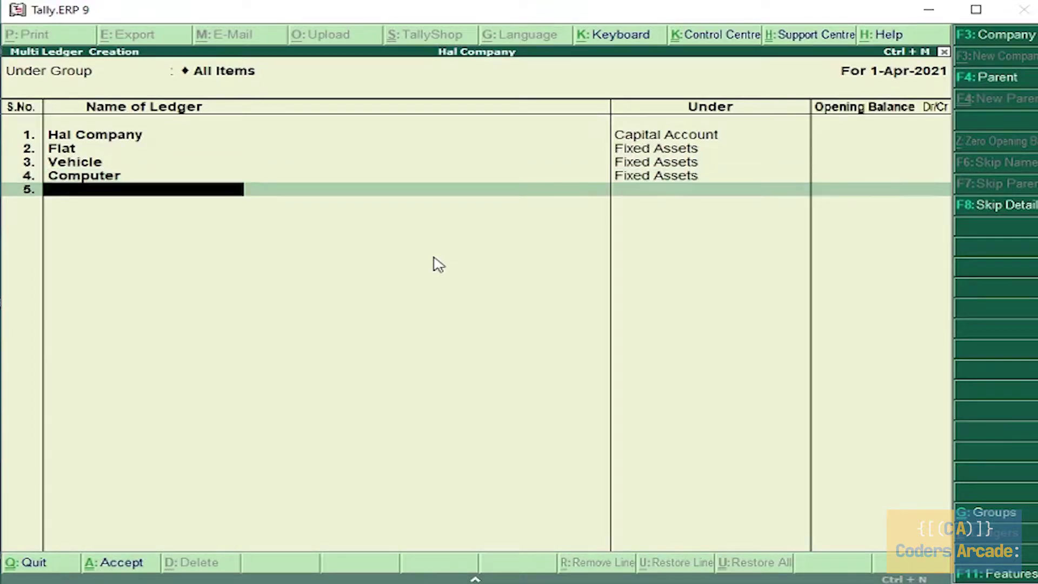
# Step: Add a ledger named Depreciation under the Indirect Expenses group, leaving its opening balance blank
pyautogui.write('Depreciation')
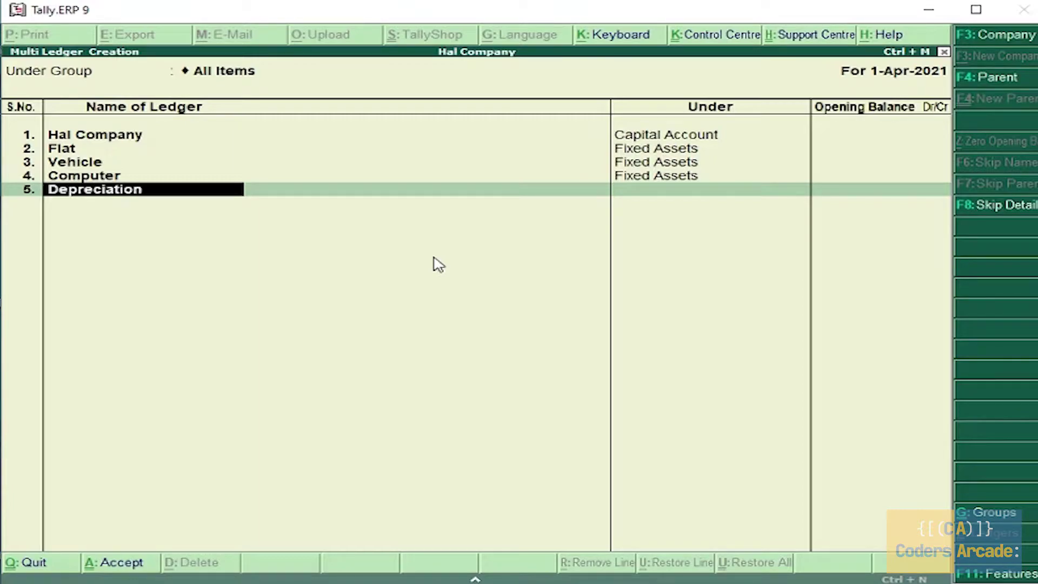
pyautogui.press('Return')
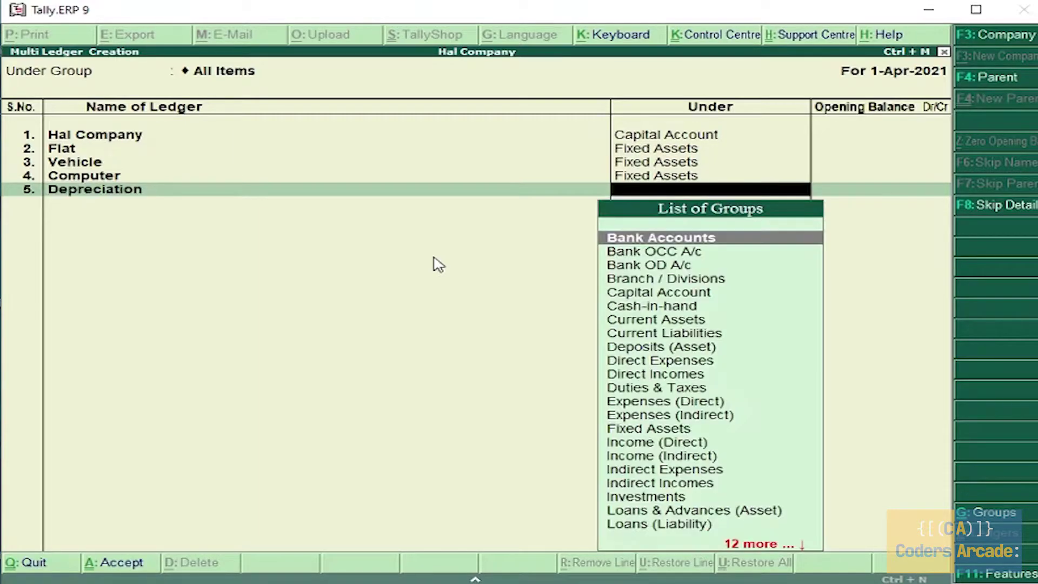
pyautogui.write('In')
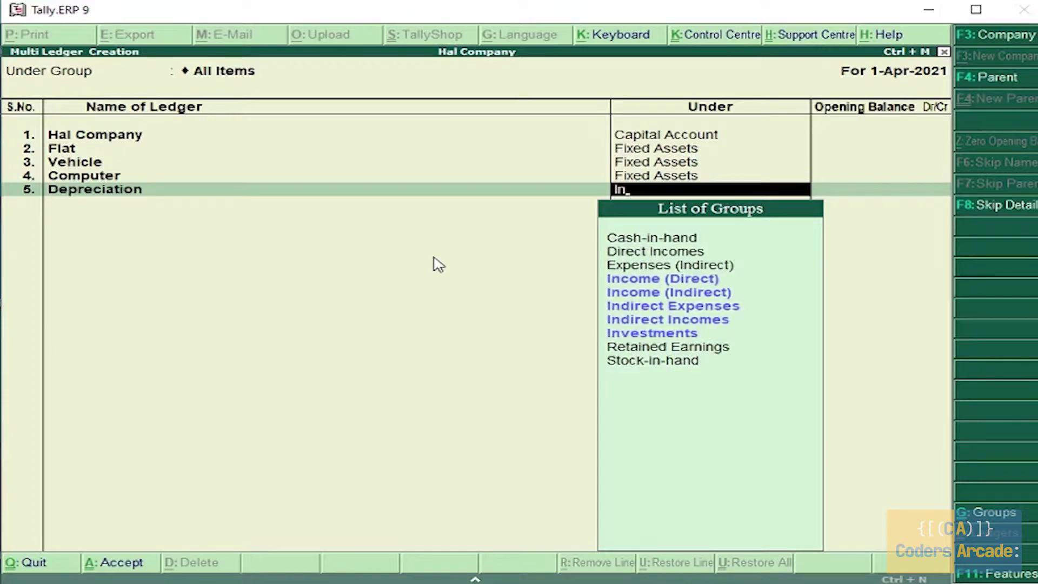
pyautogui.press('Down')
pyautogui.press('Down')
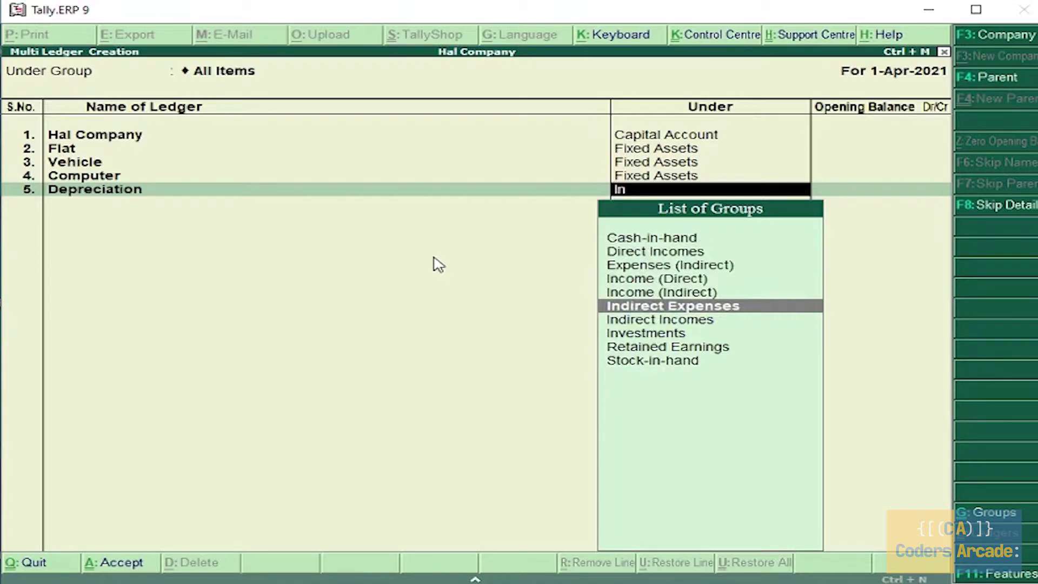
pyautogui.press('Return')
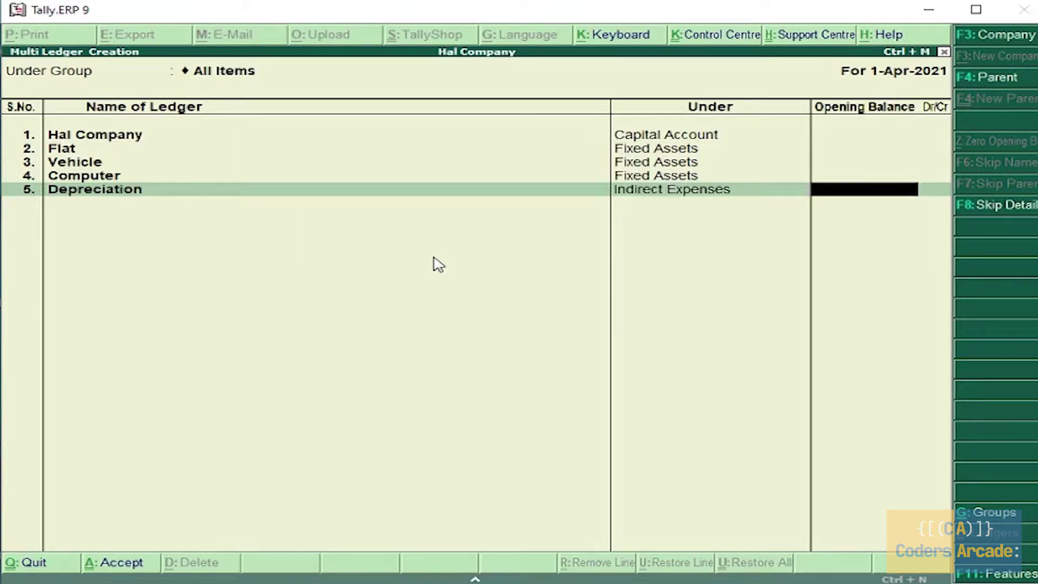
pyautogui.press('Return')
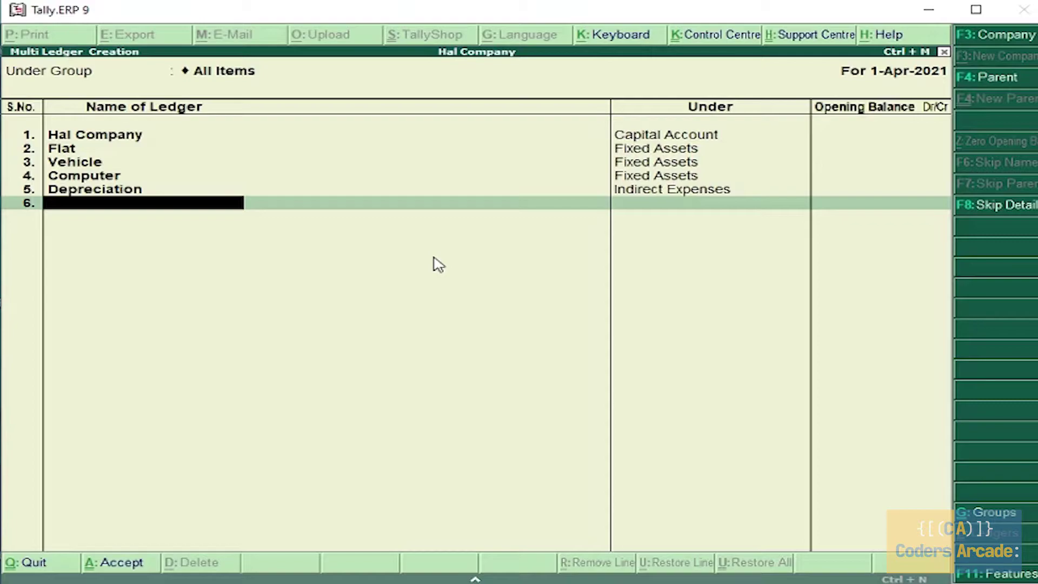
# Step: Add a ledger named Petty Expenses under the Indirect Expenses group, leaving its opening balance blank
pyautogui.write('Petty Expenses')
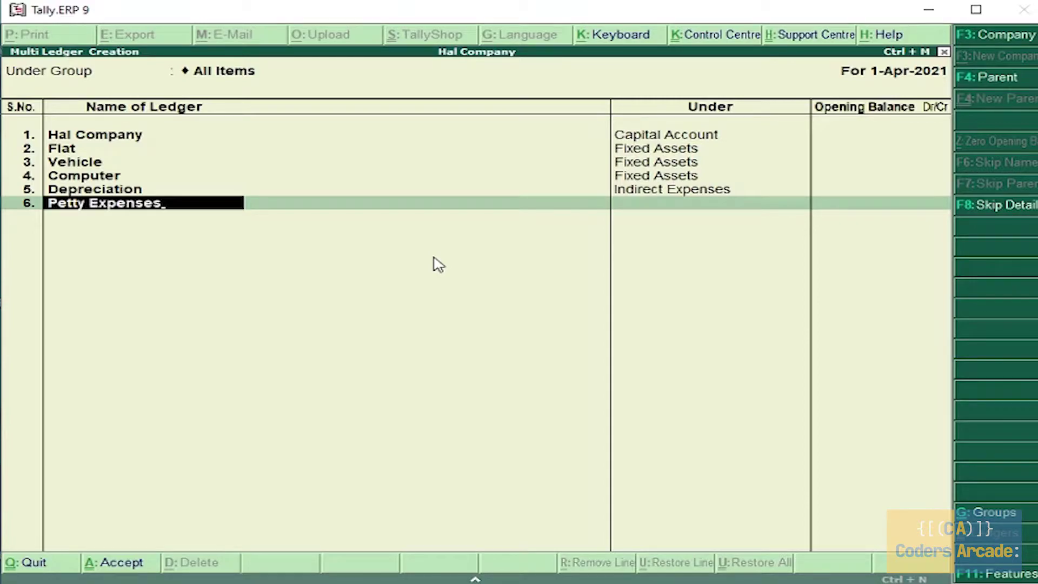
pyautogui.press('Return')
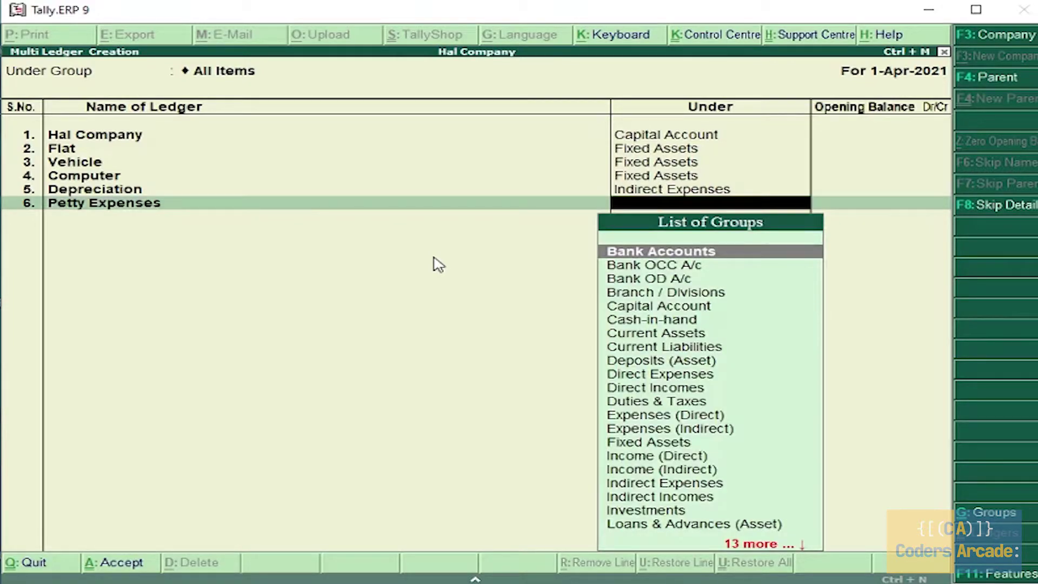
pyautogui.write('In')
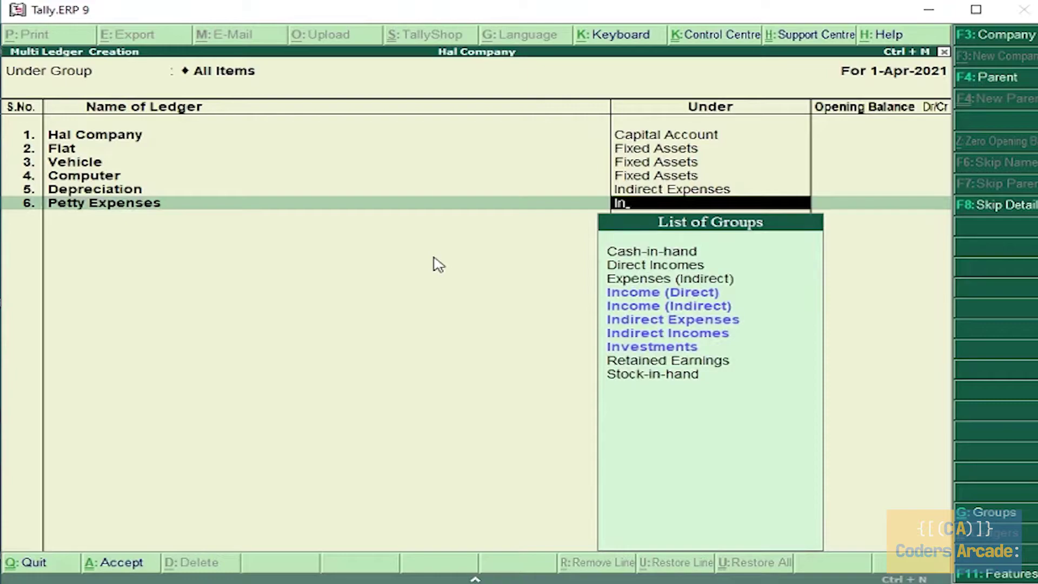
pyautogui.press('Down')
pyautogui.press('Down')
pyautogui.press('Return')
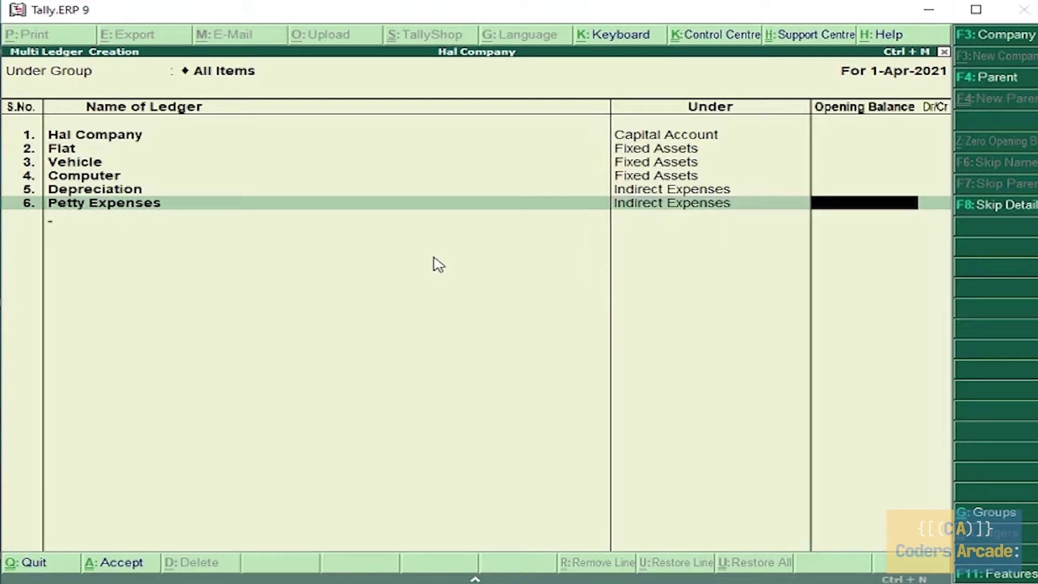
pyautogui.press('Return')
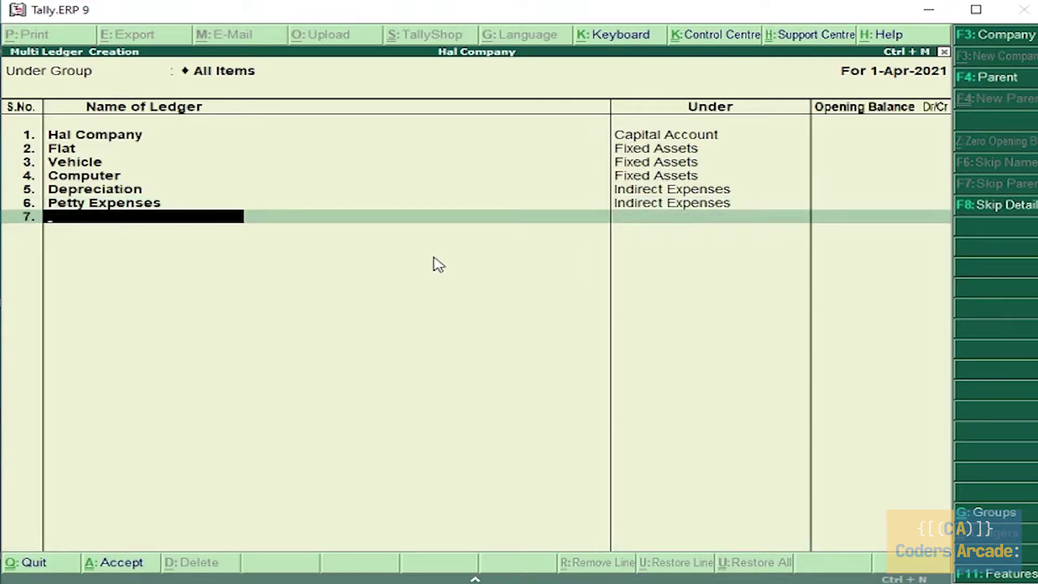
# Step: Add a ledger named Office Expenses under the Indirect Expenses group, leaving its opening balance blank
pyautogui.write('Office Ex')
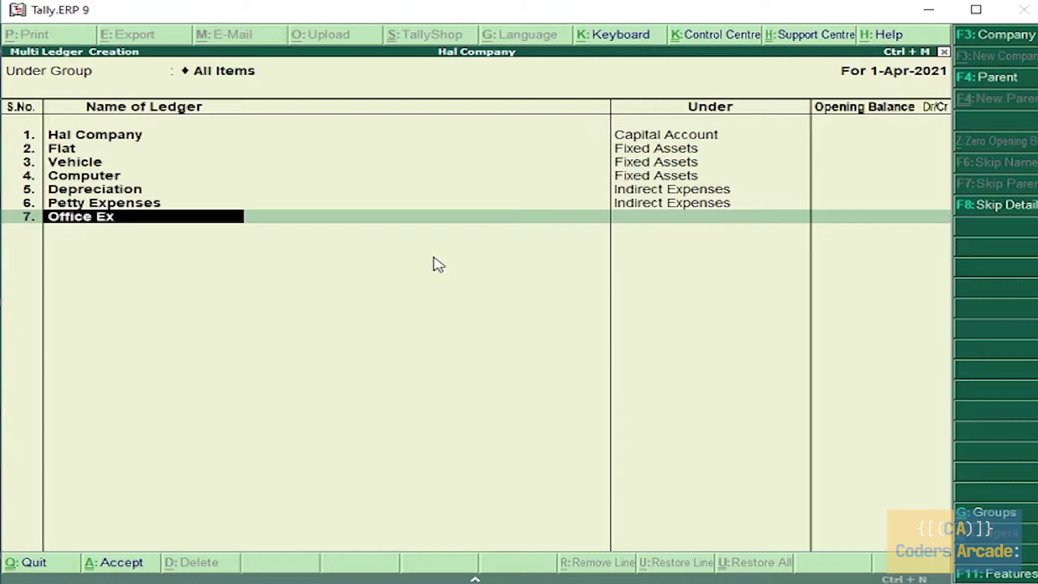
pyautogui.write('penses')
pyautogui.press('Return')
pyautogui.write('Ind')
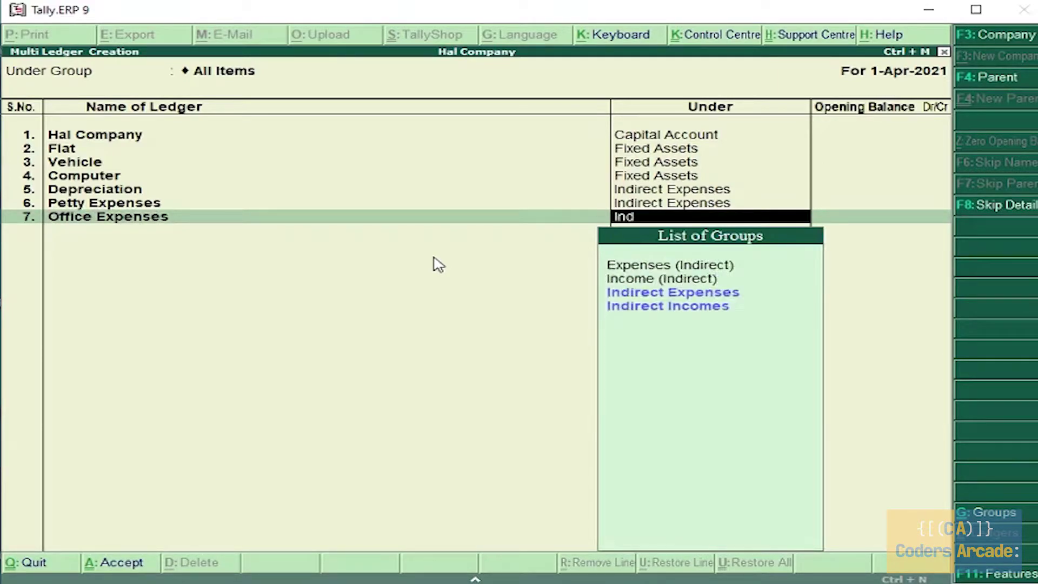
pyautogui.press('Return')
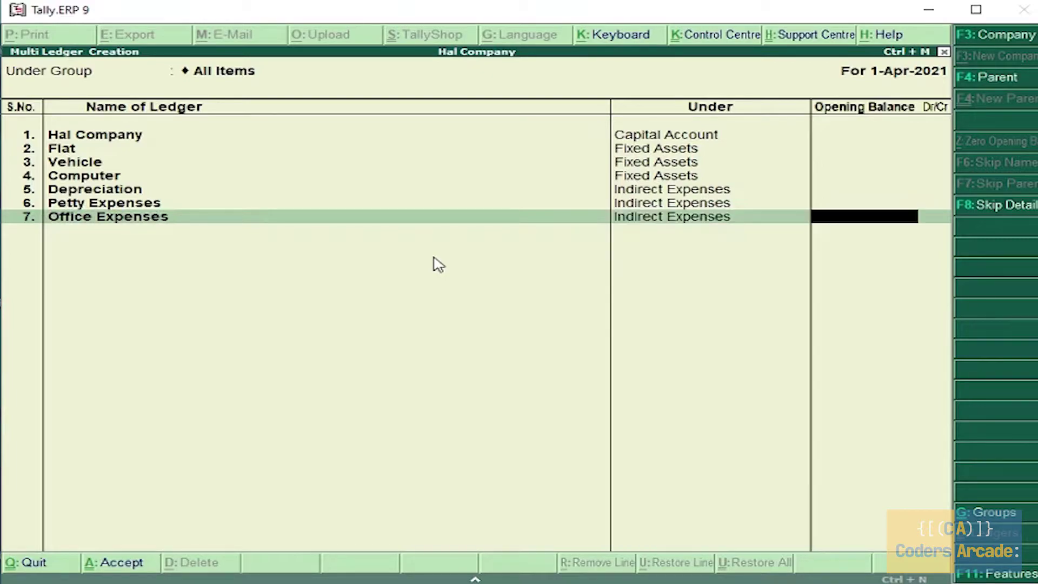
pyautogui.press('Return')
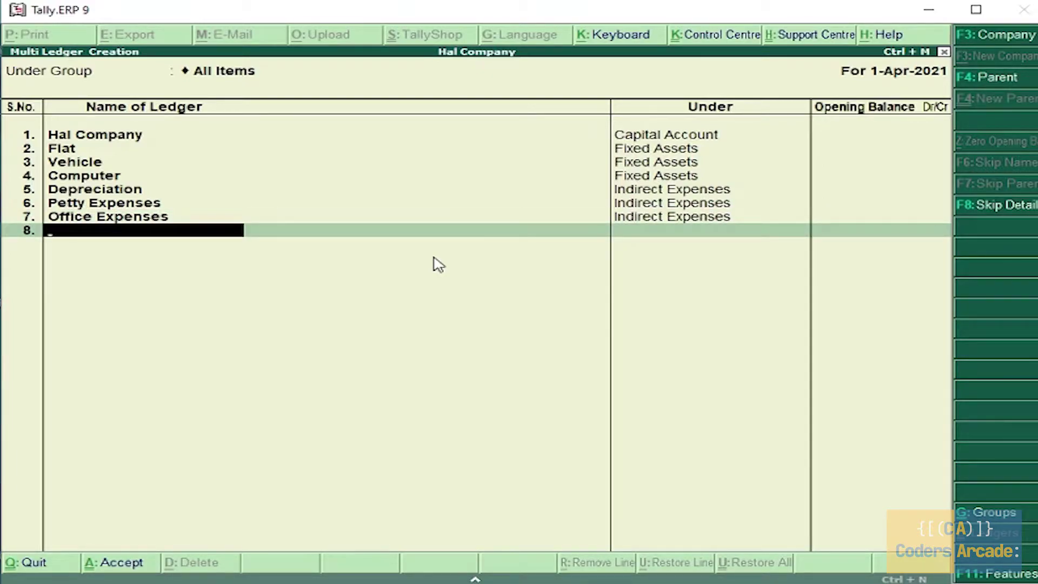
# Step: Add a ledger named Office Income under the Indirect Incomes group without an opening balance, and save the multiple ledger list
pyautogui.write('Office Income')
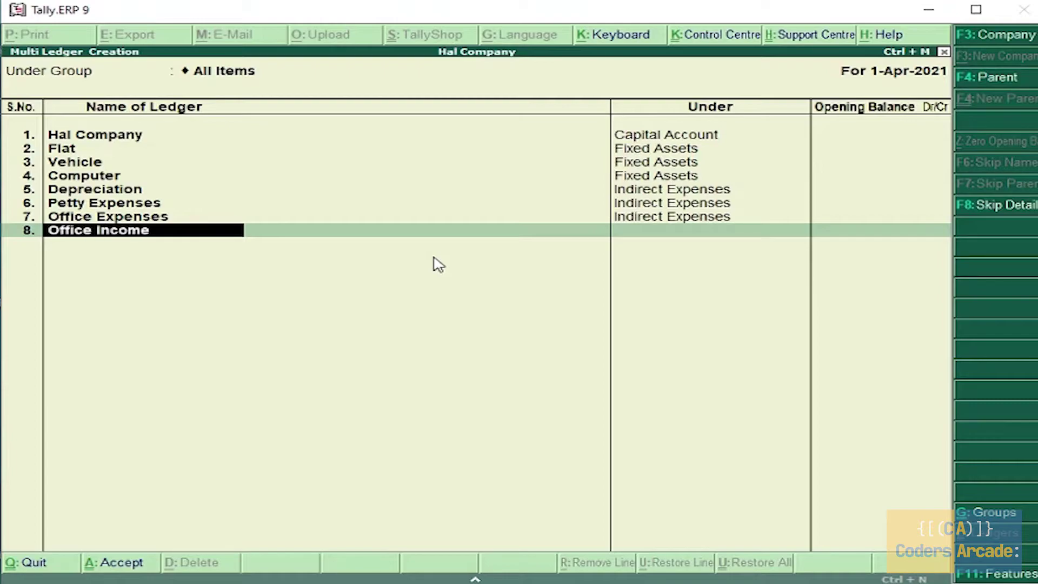
pyautogui.press('Return')
pyautogui.write('Ind')
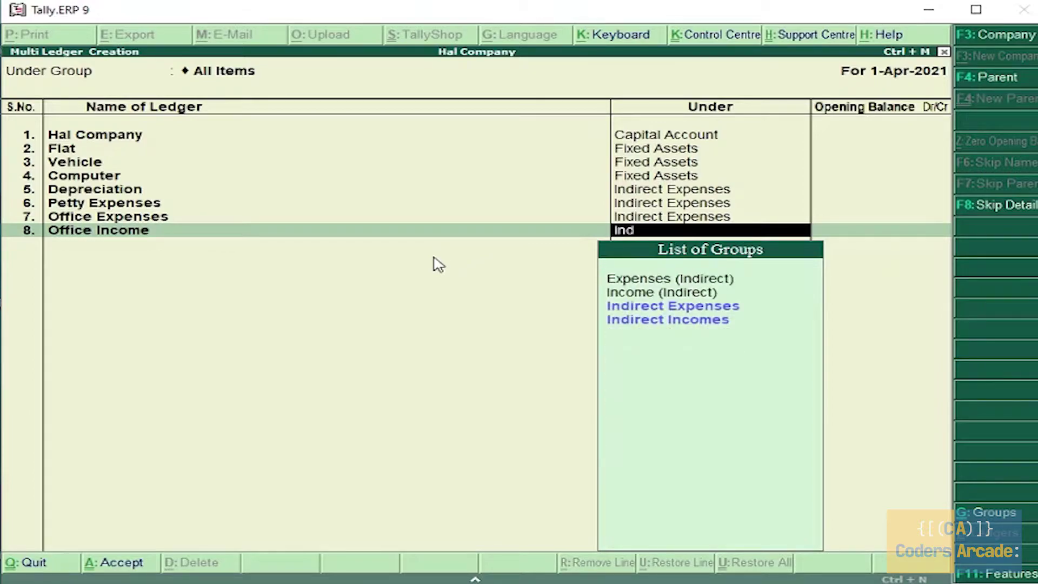
pyautogui.press('Down')
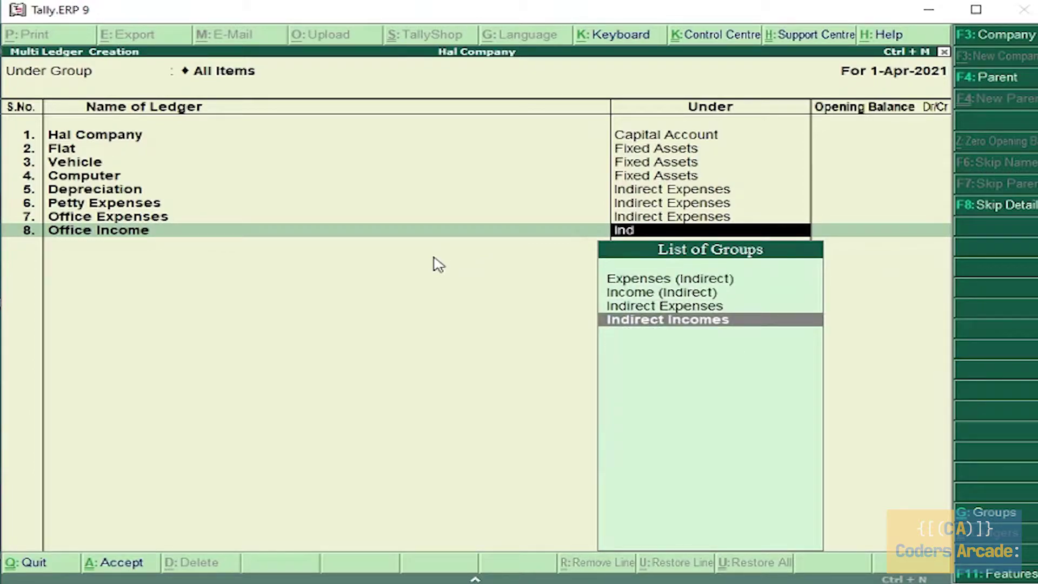
pyautogui.press('Return')
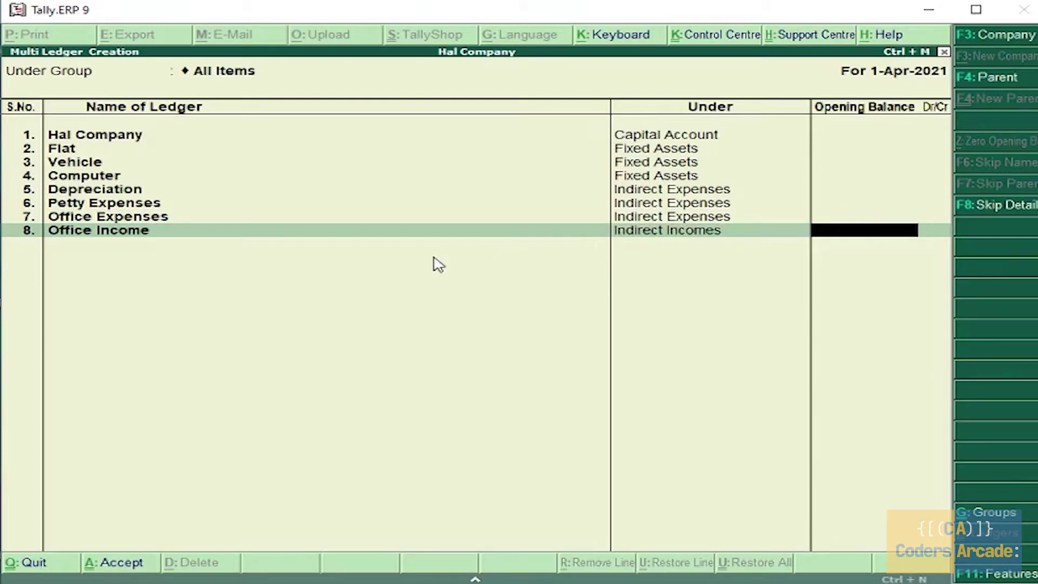
pyautogui.press('Return')
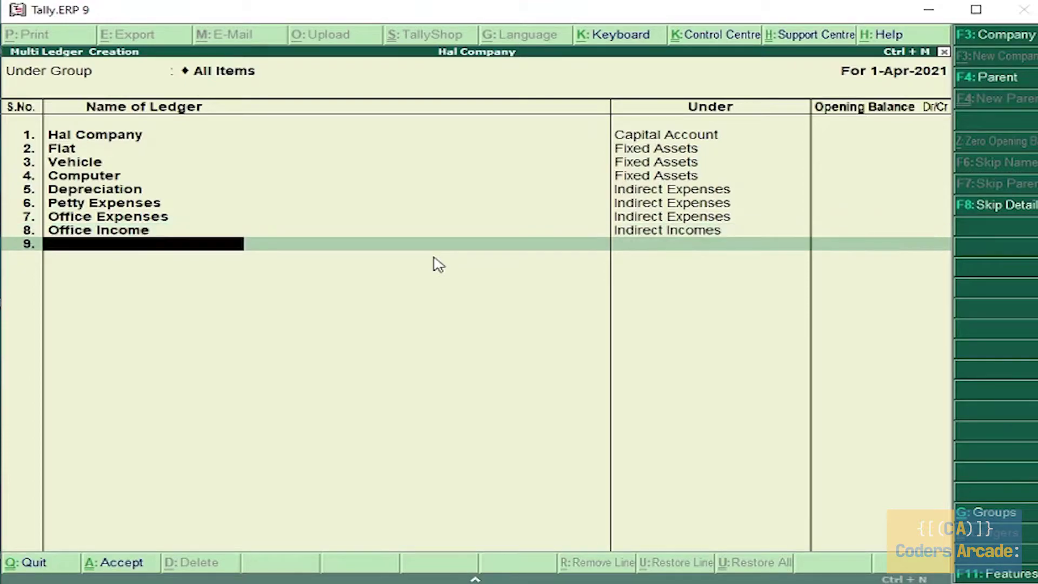
pyautogui.press('Return')
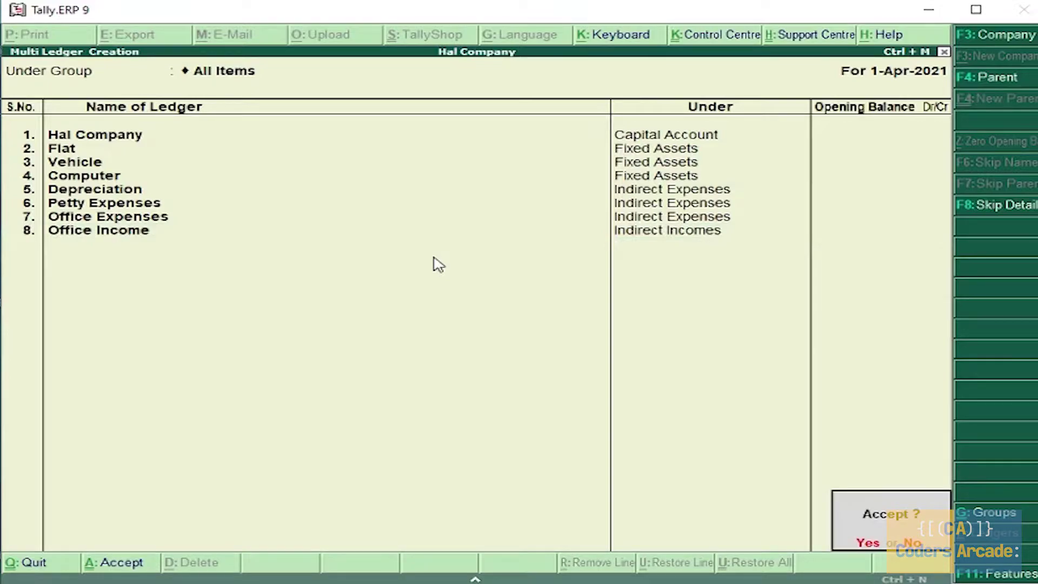
pyautogui.press('Return')
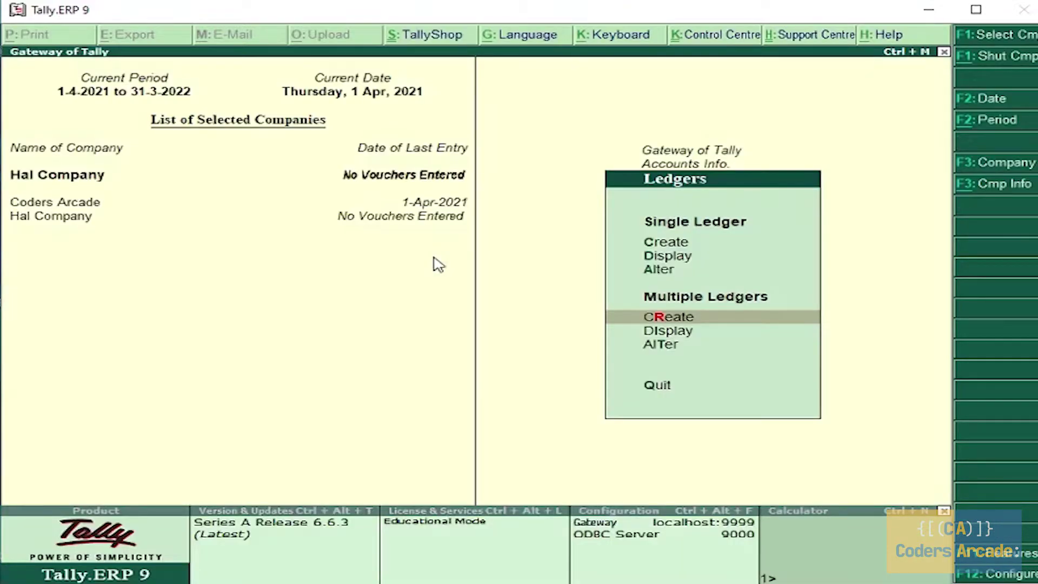
# Step: Leave the ledger options and open a new Receipt voucher in Accounting Vouchers
pyautogui.press('Escape')
pyautogui.press('Escape')
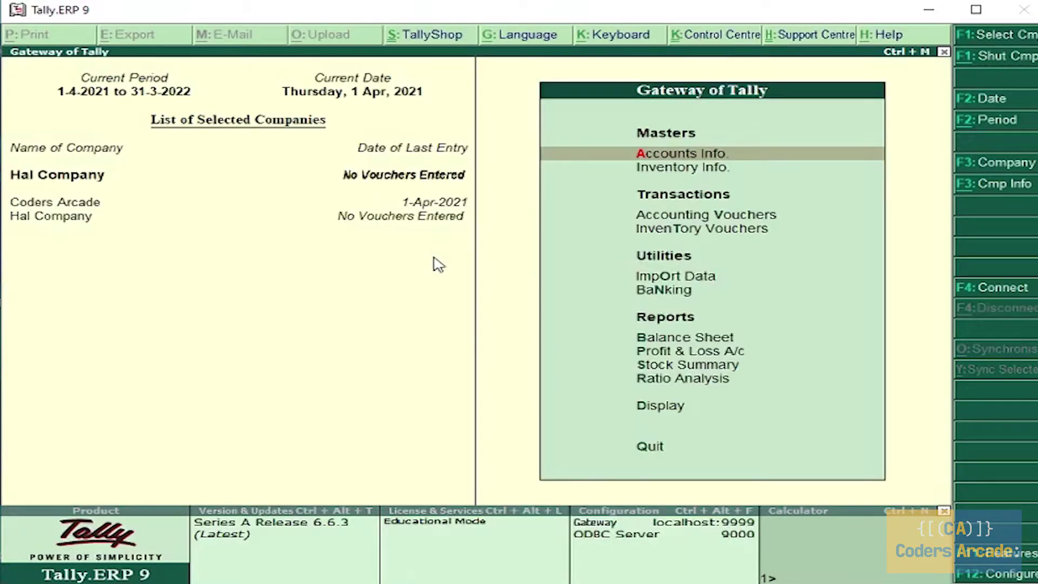
pyautogui.press('Down')
pyautogui.press('Down')
pyautogui.press('Return')
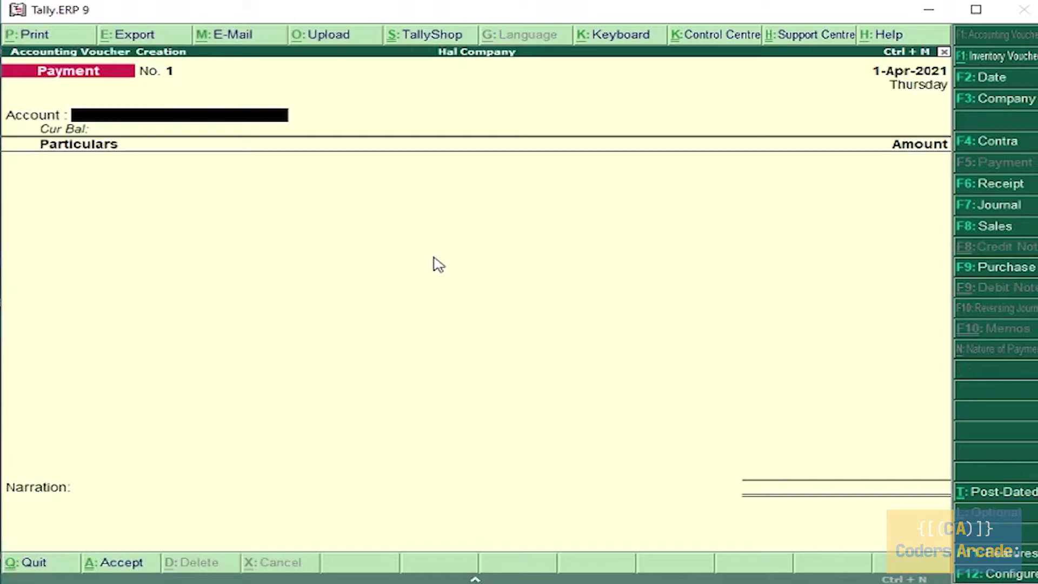
pyautogui.press('F6')
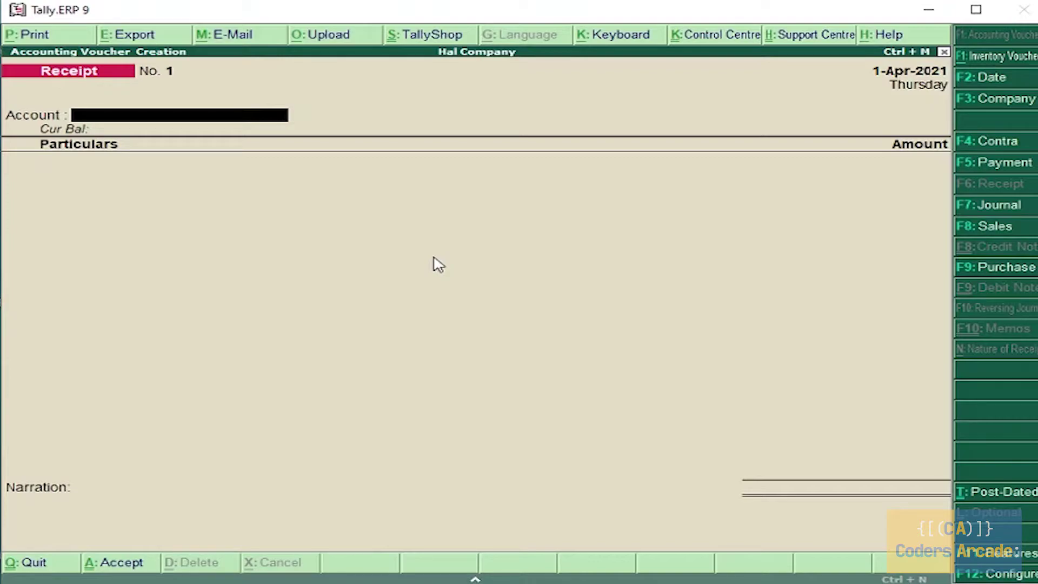
# Step: Record a receipt of 1000000 into the Cash account from the Hal Company capital ledger, leave the narration blank and save it
pyautogui.write('Cash')
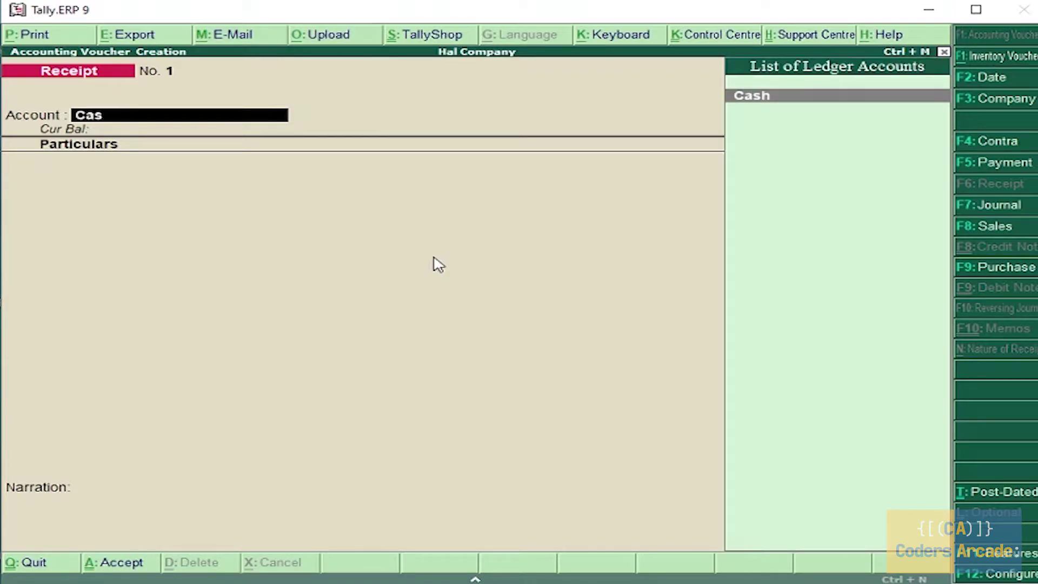
pyautogui.press('Return')
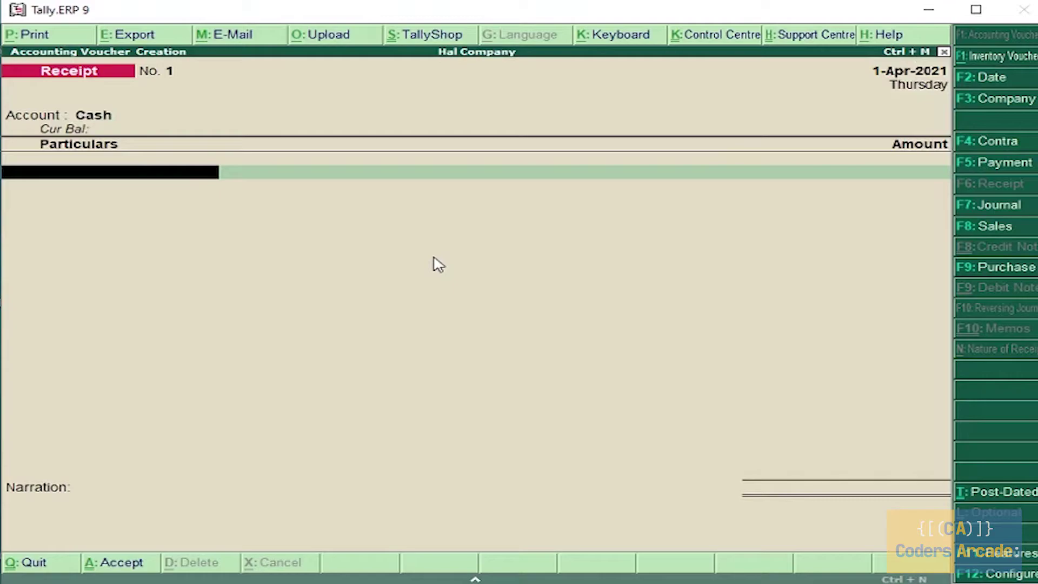
pyautogui.write('Hal')
pyautogui.press('Return')
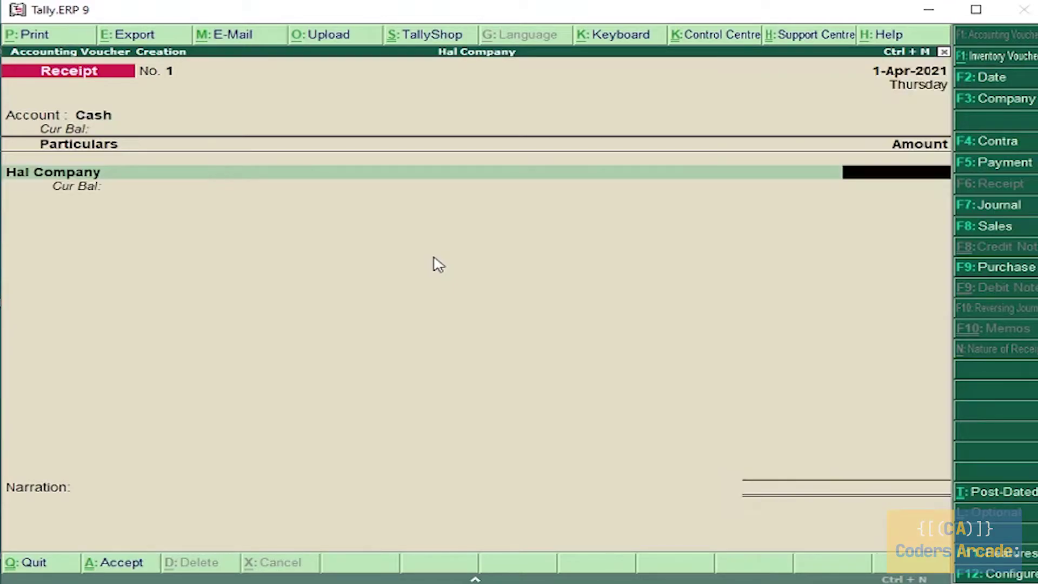
pyautogui.write('1000000')
pyautogui.press('Return')
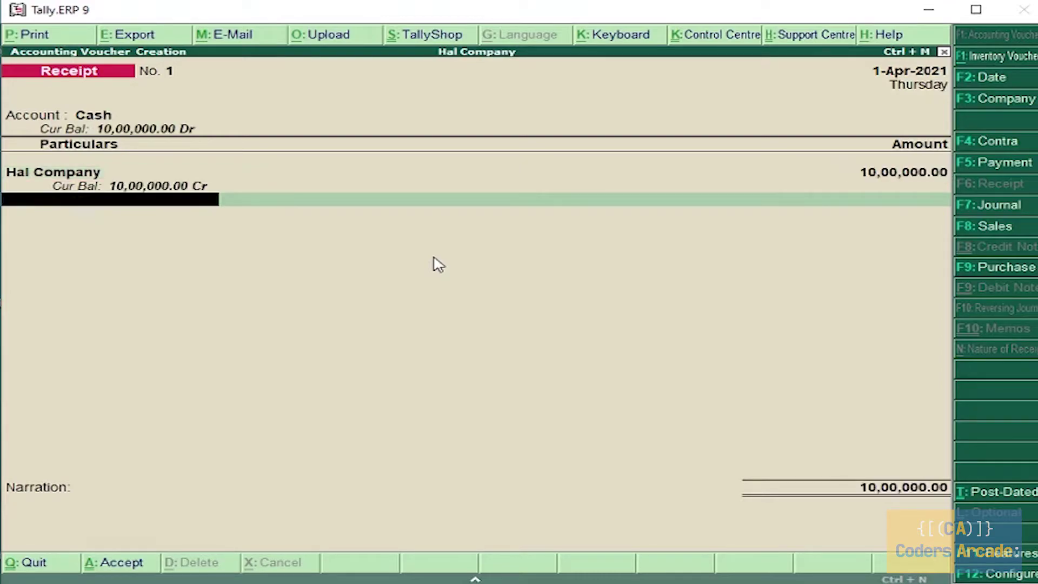
pyautogui.press('Return')
pyautogui.press('Return')
pyautogui.press('Return')
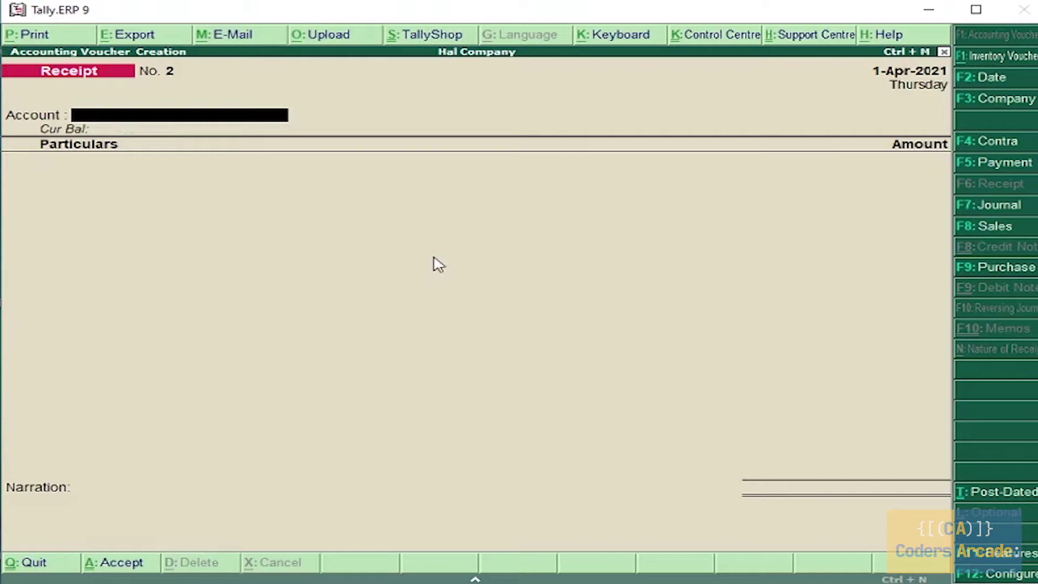
# Step: Record a Payment voucher of 300000 from Cash to the Flat ledger, leave the narration blank and save it
pyautogui.press('F5')
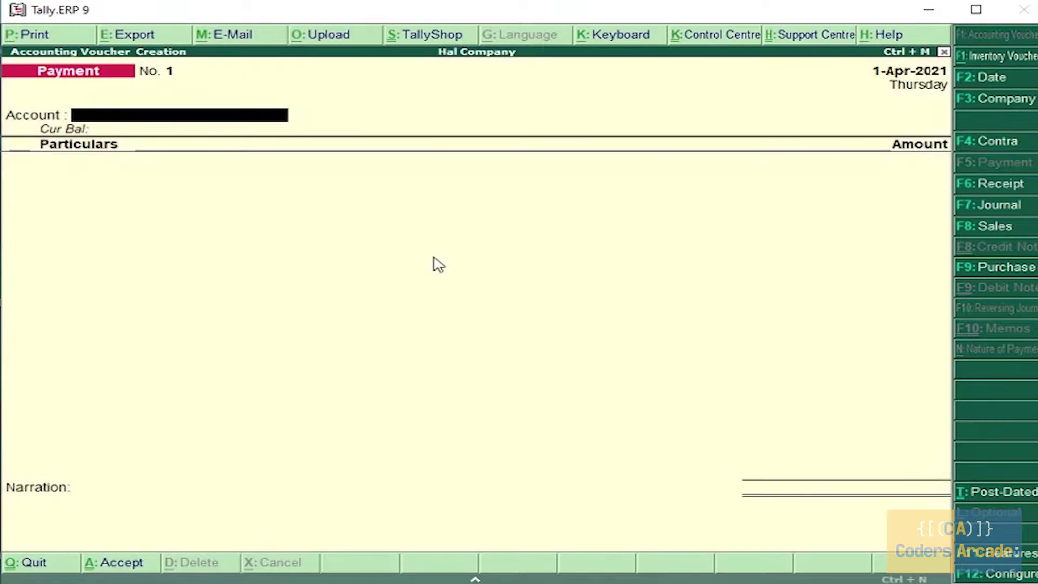
pyautogui.write('Cas')
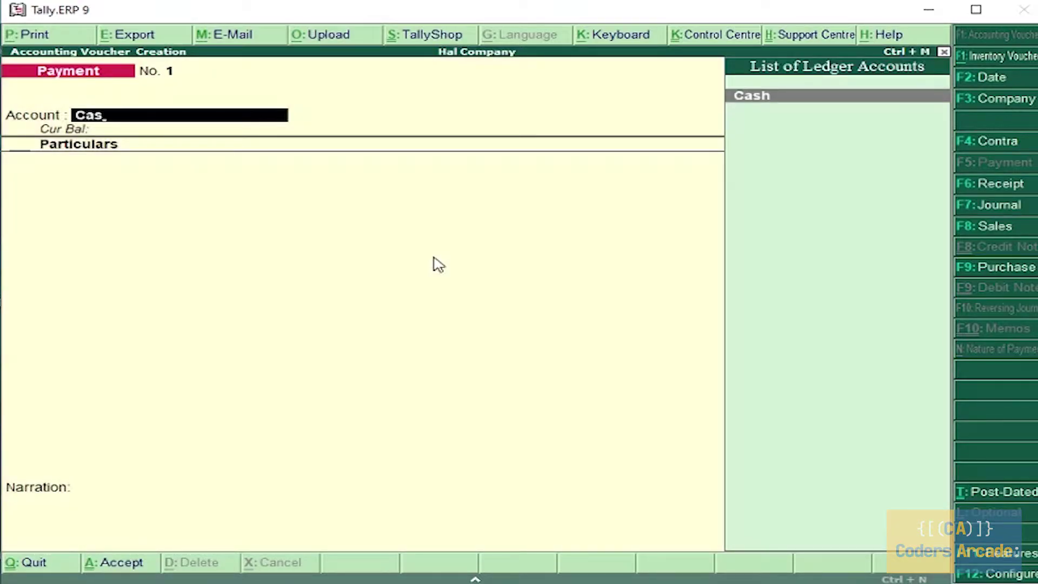
pyautogui.press('Return')
pyautogui.write('Flat')
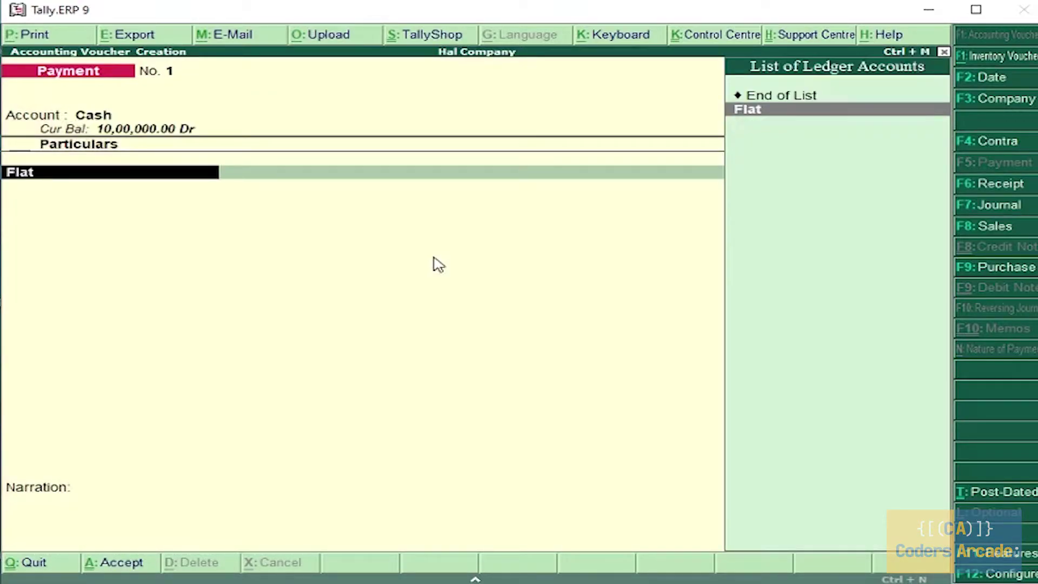
pyautogui.press('Return')
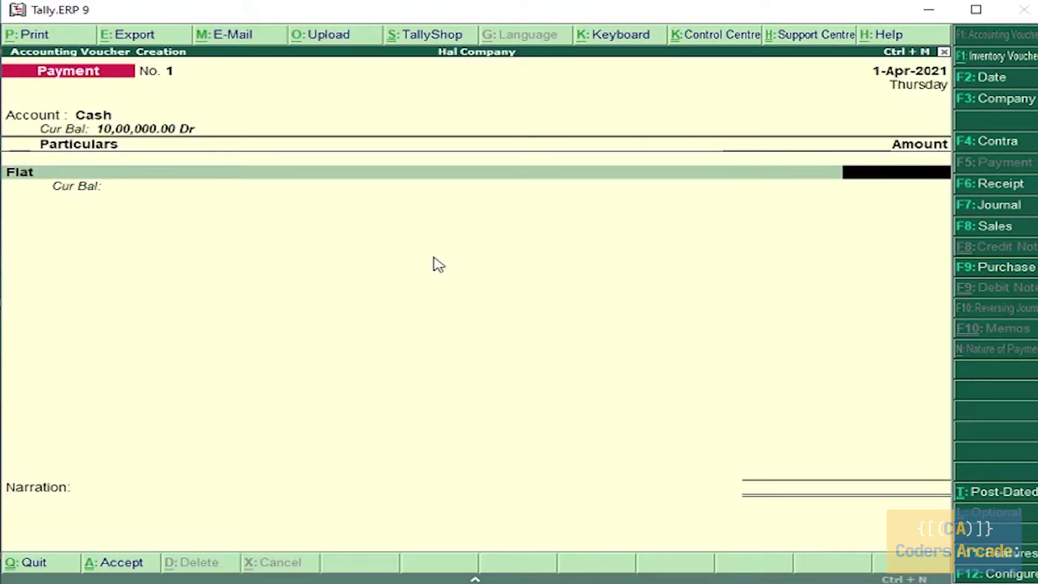
pyautogui.write('300000')
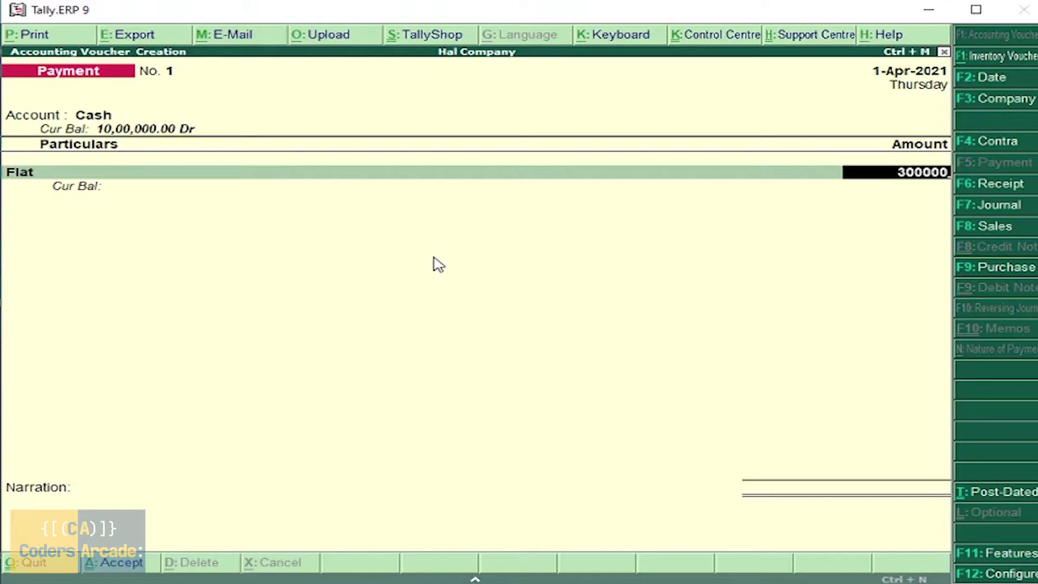
pyautogui.press('Return')
pyautogui.press('Return')
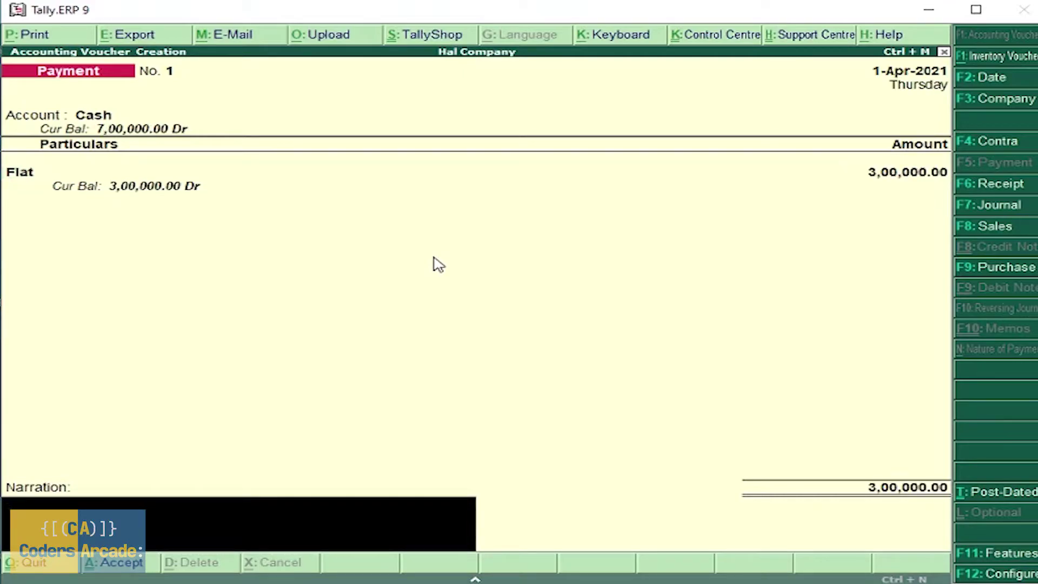
pyautogui.press('Return')
pyautogui.press('Return')
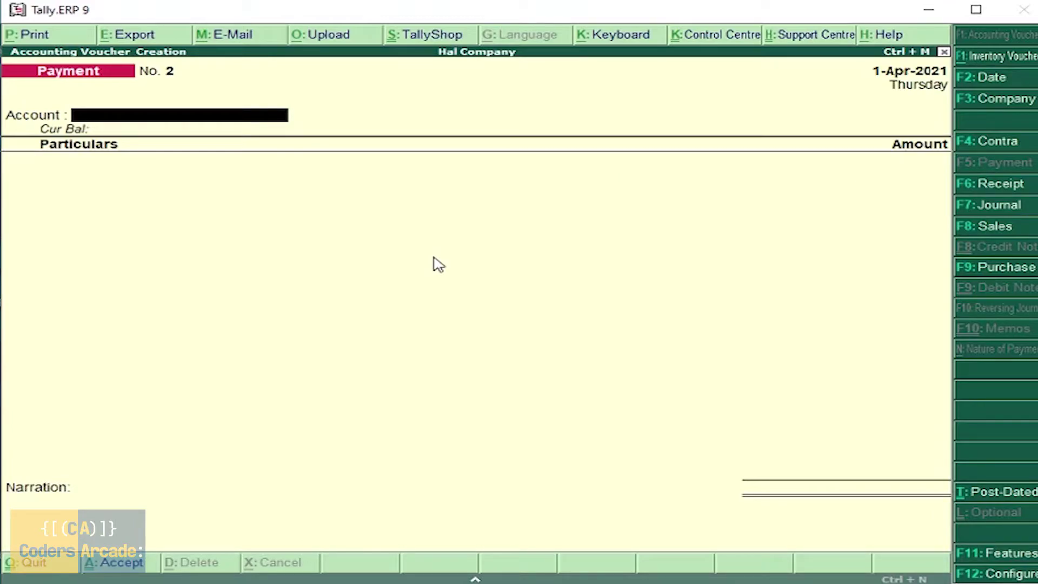
# Step: Record a Payment voucher of 50000 from Cash to the Vehicle ledger, leave the narration blank and save it
pyautogui.write('Cas')
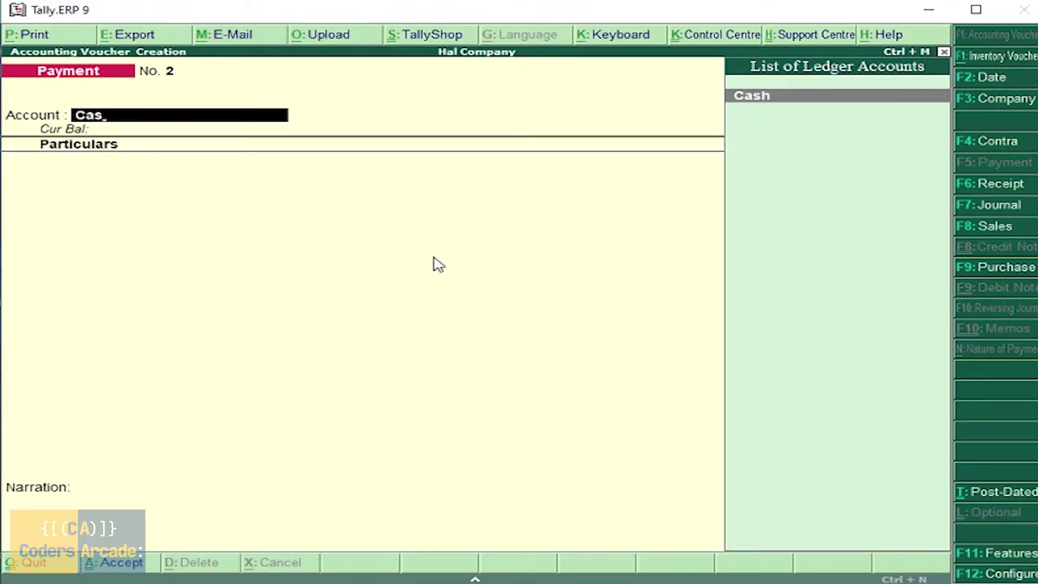
pyautogui.press('Return')
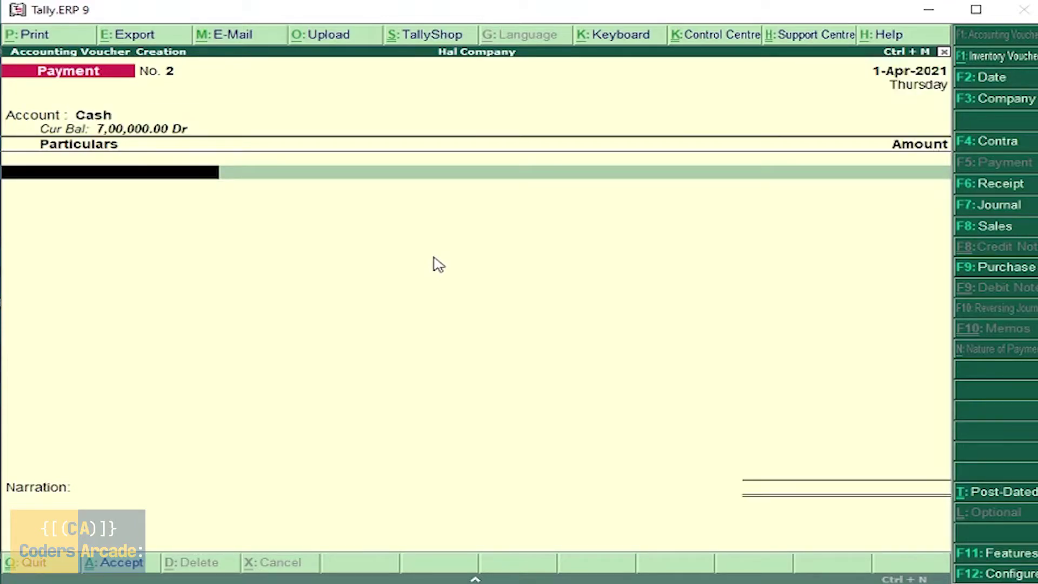
pyautogui.write('Vehi')
pyautogui.press('Return')
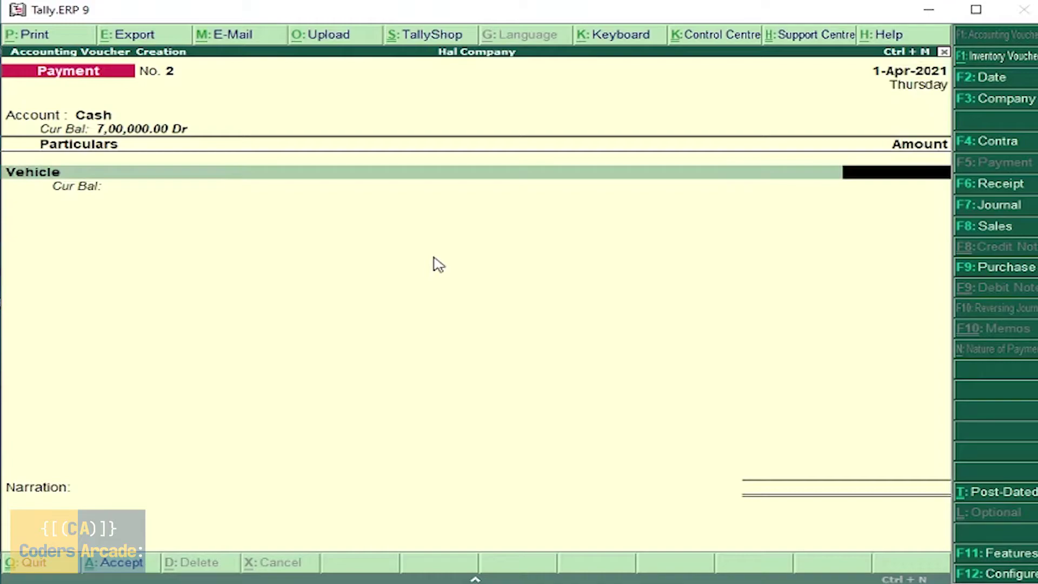
pyautogui.write('50000')
pyautogui.press('Return')
pyautogui.press('Return')
pyautogui.press('Return')
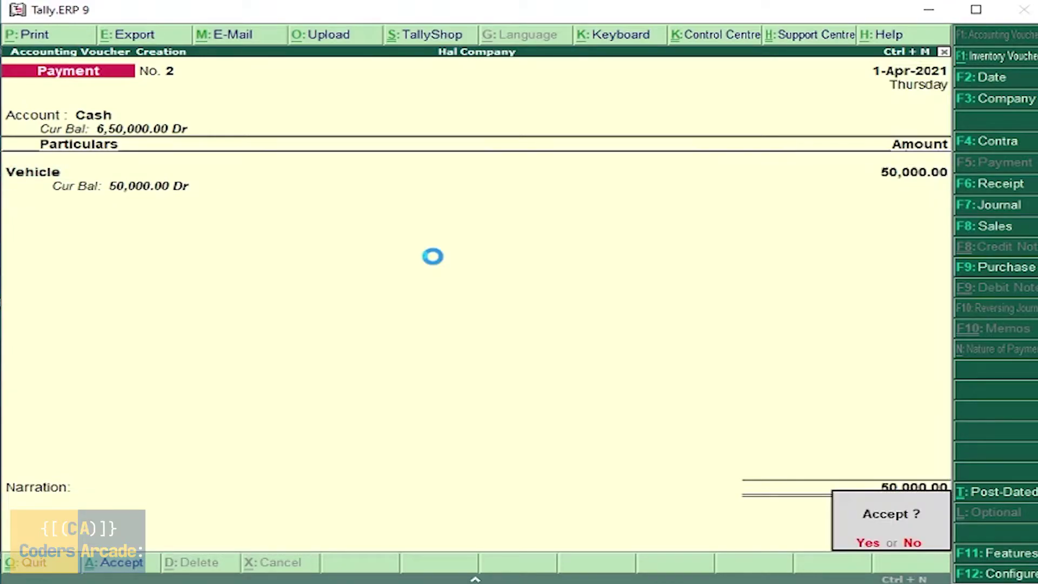
pyautogui.press('Return')
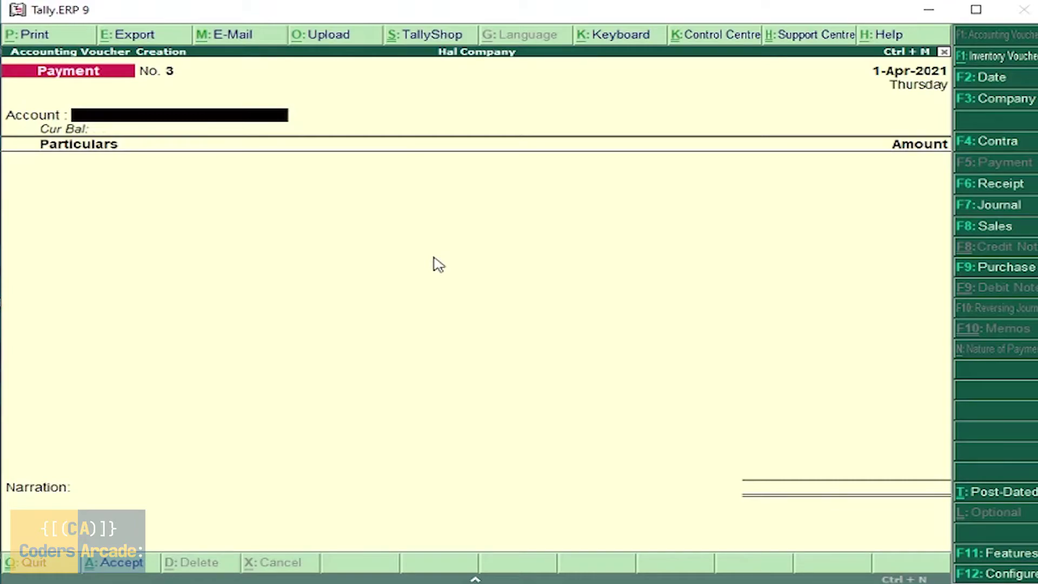
# Step: Record a Payment voucher of 15000 from Cash to the Computer ledger, leave the narration blank and save it
pyautogui.write('Cash')
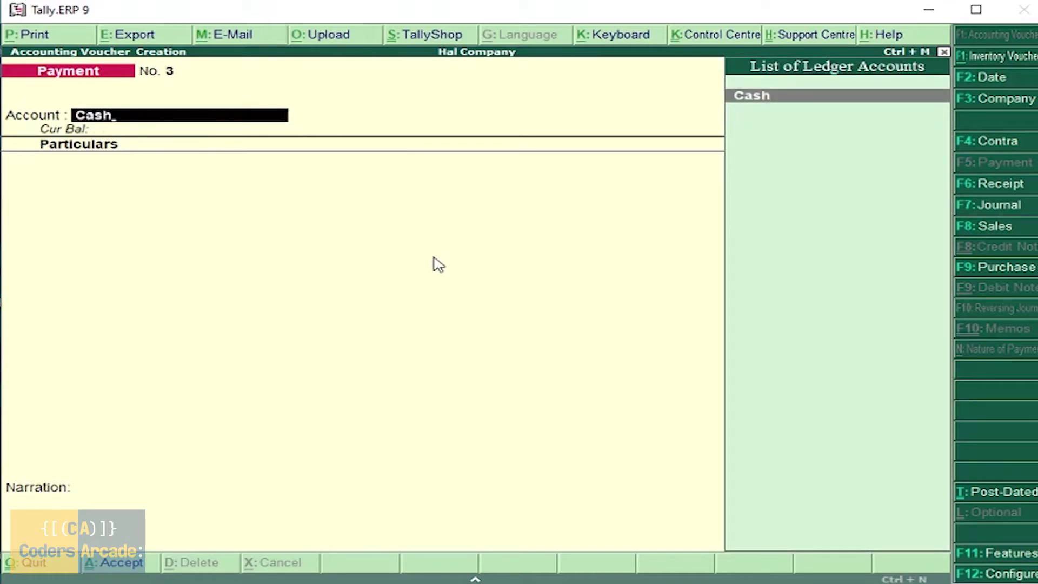
pyautogui.press('Return')
pyautogui.write('Co')
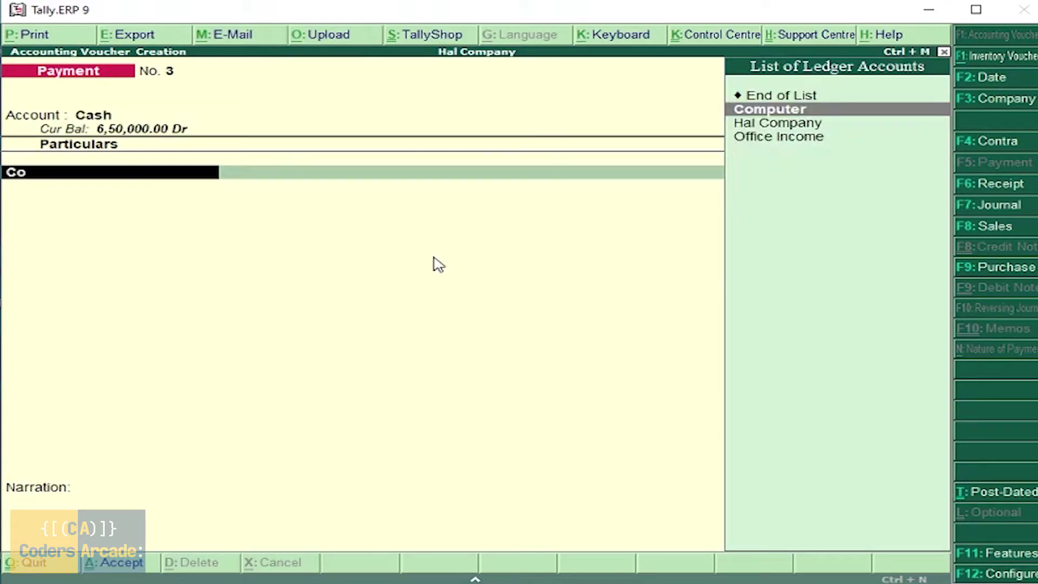
pyautogui.press('Return')
pyautogui.write('15000')
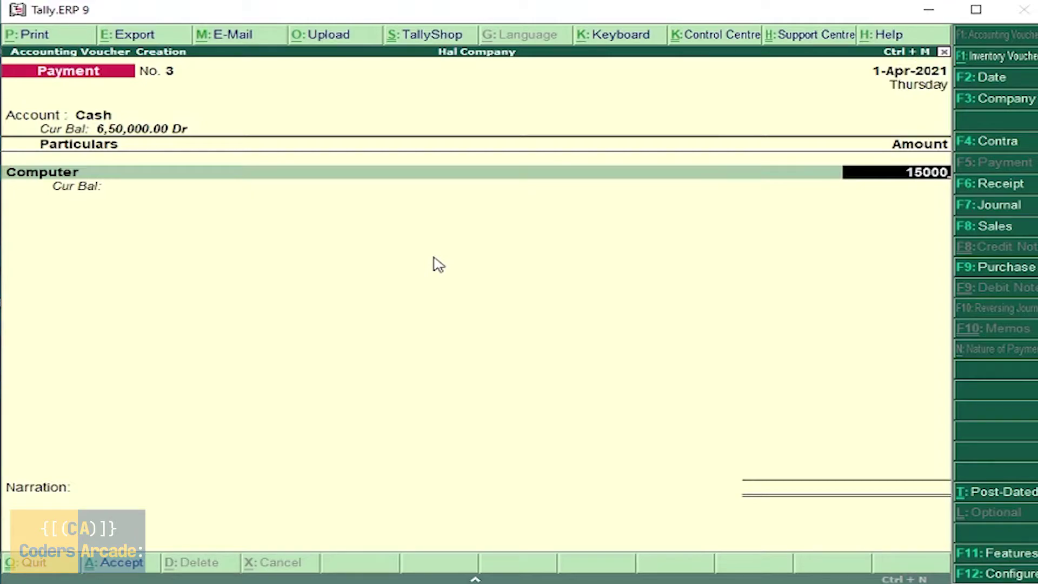
pyautogui.press('Return')
pyautogui.press('Return')
pyautogui.press('Return')
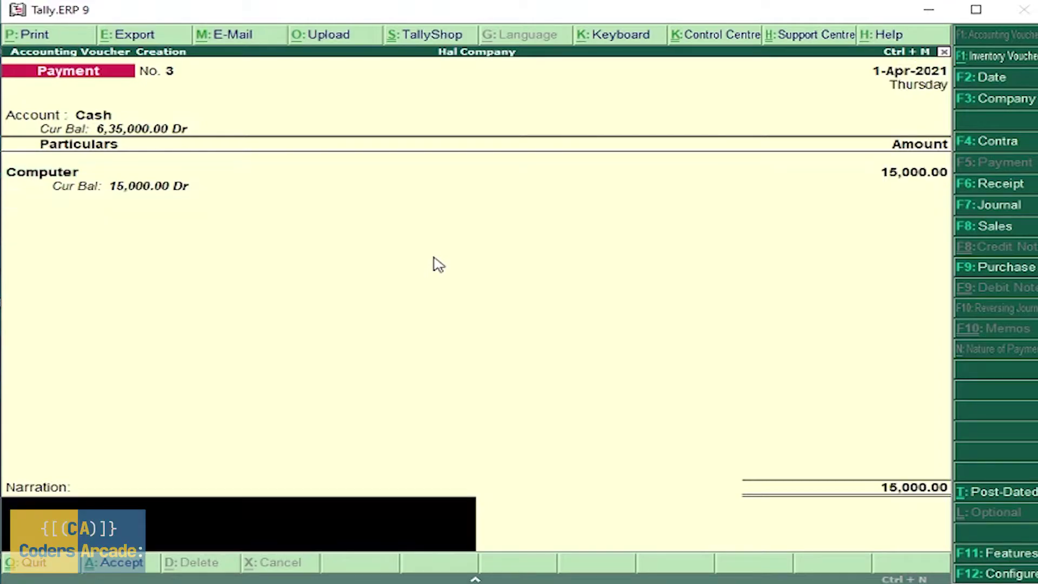
pyautogui.press('Return')
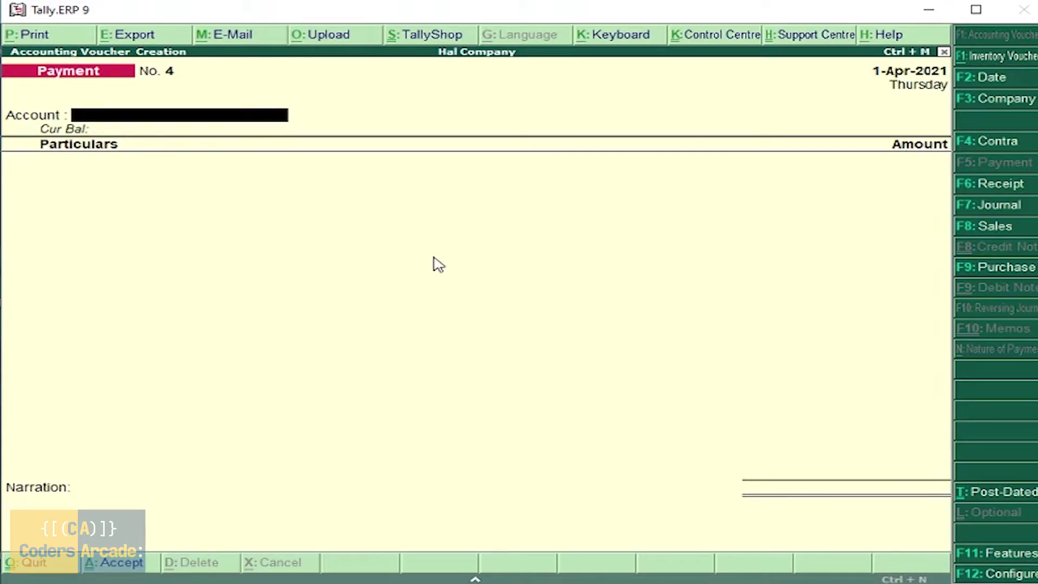
# Step: Open a Journal voucher and debit the Depreciation ledger with 10000
pyautogui.press('F7')
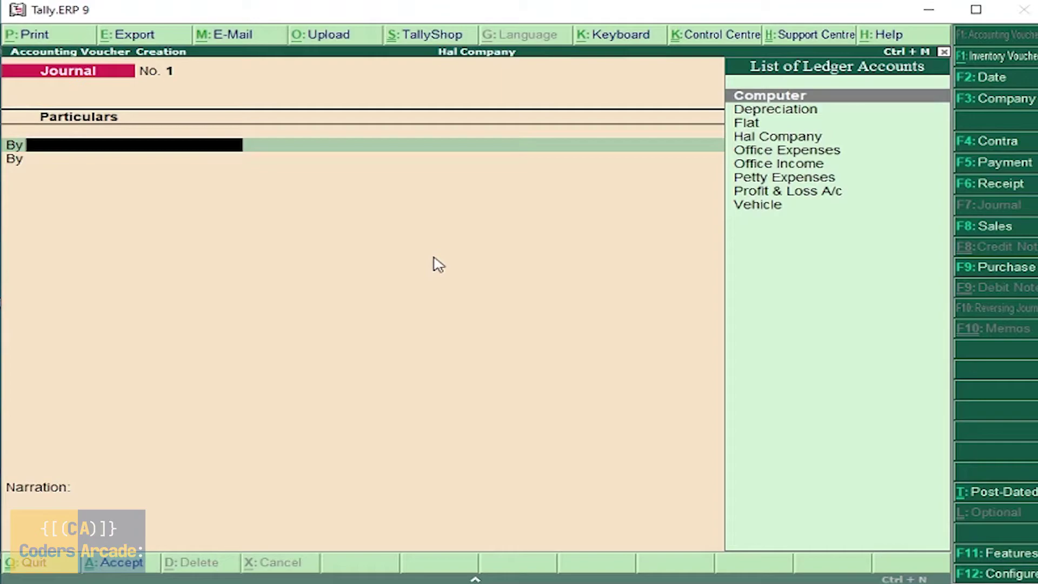
pyautogui.press('Down')
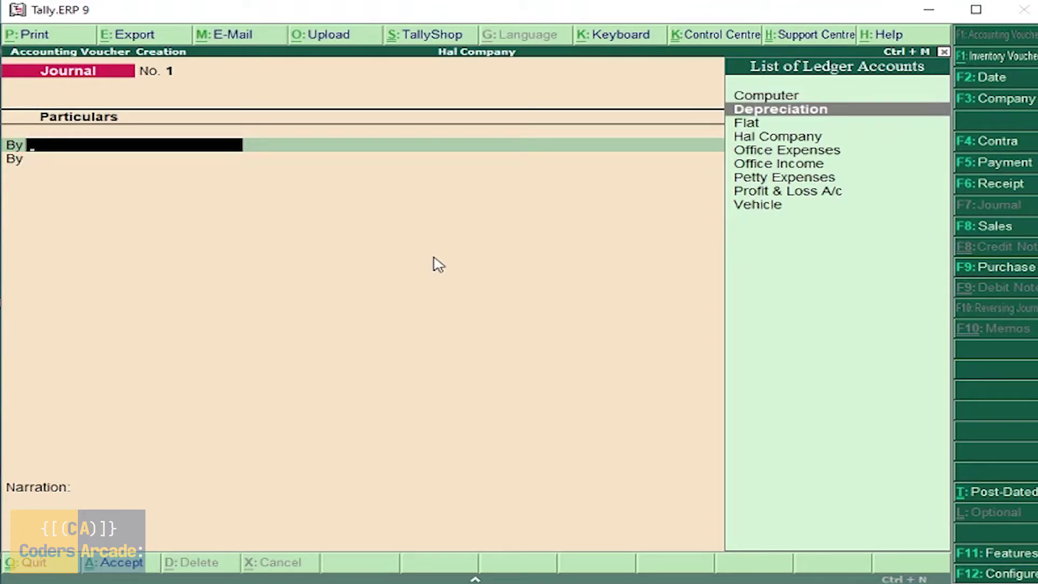
pyautogui.press('Return')
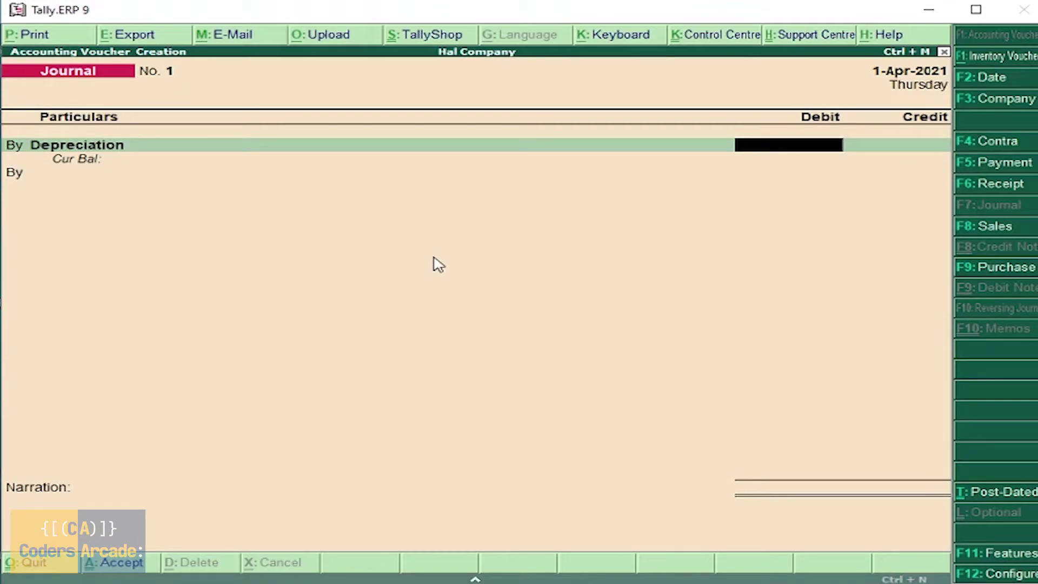
pyautogui.write('10000')
pyautogui.press('Return')
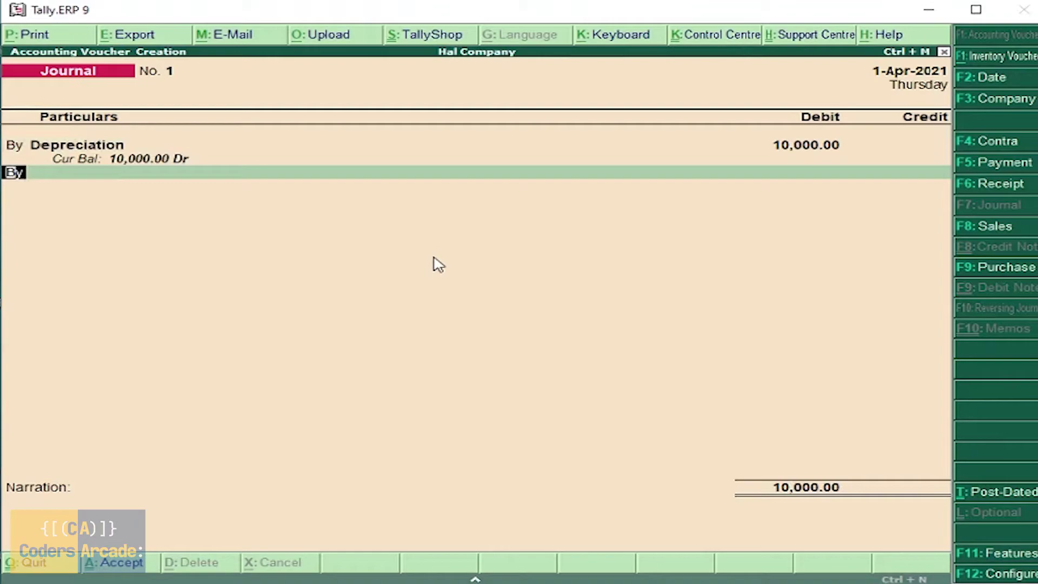
# Step: Credit the Vehicle ledger with 10000 against the depreciation, leave the narration blank and save the Journal voucher
pyautogui.write('to')
pyautogui.press('Return')
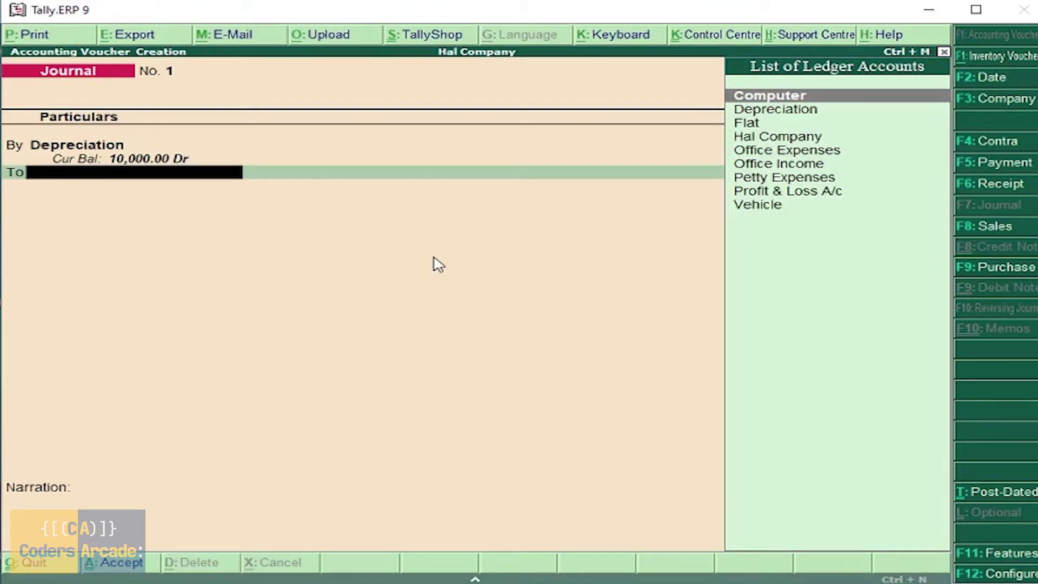
pyautogui.press('Down')
pyautogui.press('Down')
pyautogui.press('Down')
pyautogui.press('Down')
pyautogui.press('Down')
pyautogui.press('Down')
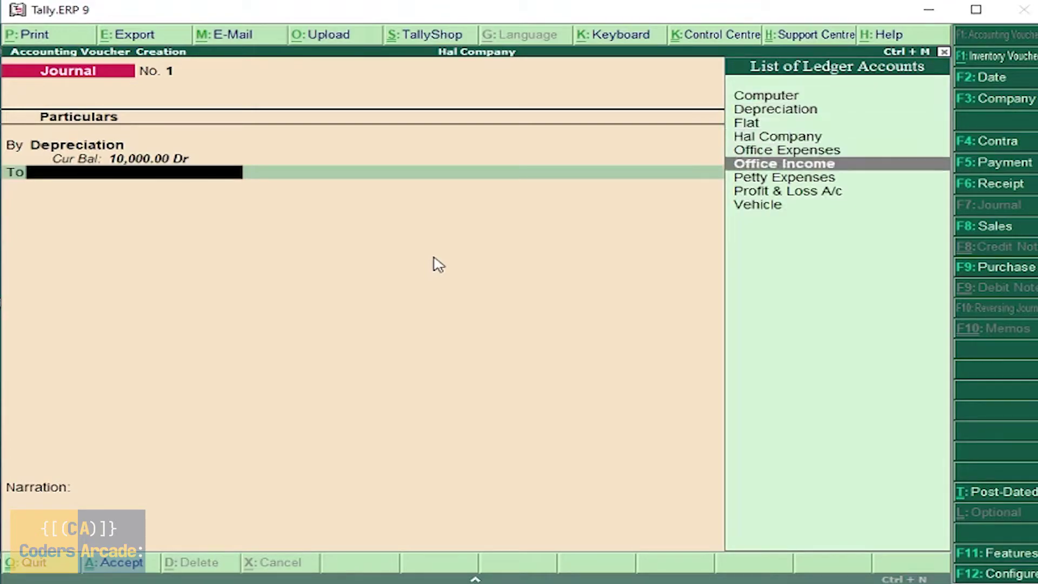
pyautogui.press('Down')
pyautogui.press('Down')
pyautogui.press('Return')
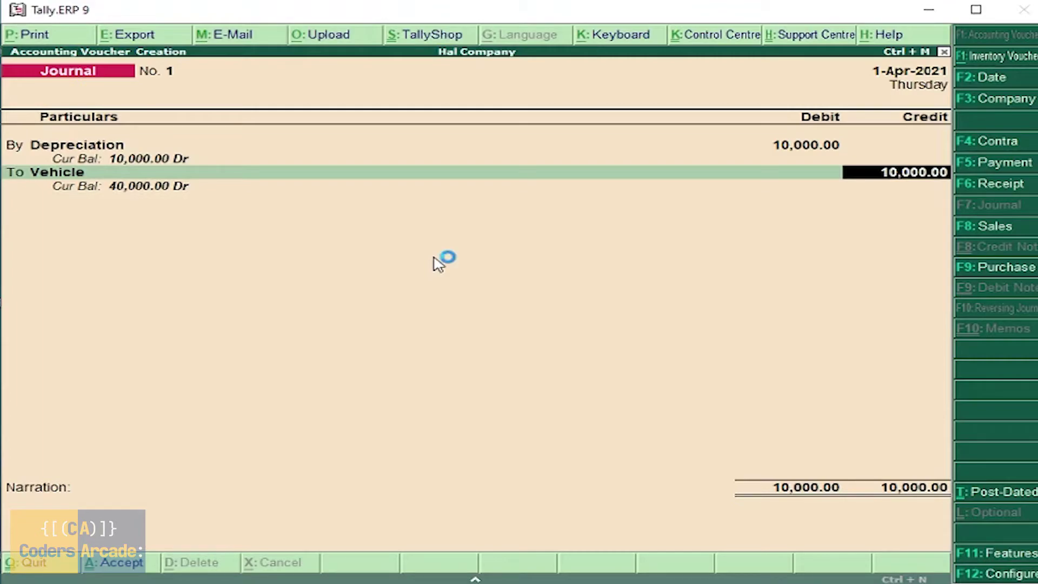
pyautogui.press('Return')
pyautogui.press('Return')
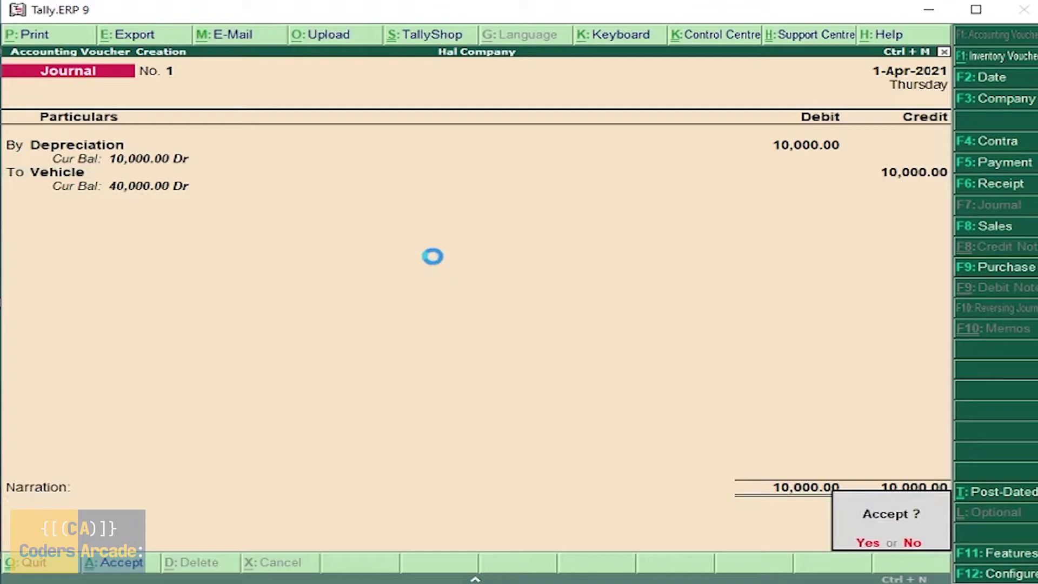
pyautogui.press('Return')
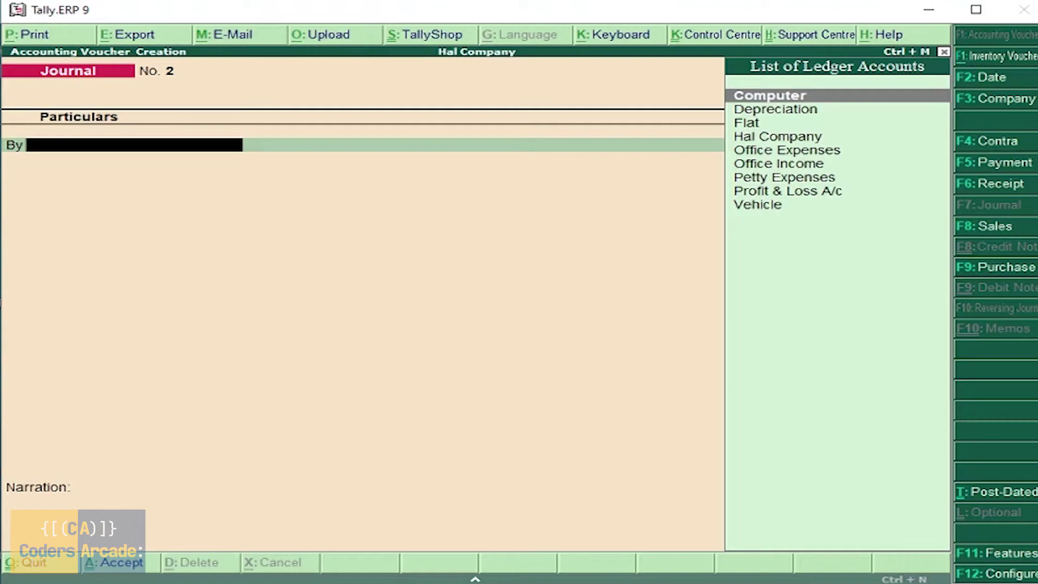
# Step: Record a second Journal voucher debiting Depreciation 1500 and crediting Computer 1500, leave the narration blank and save it
pyautogui.press('Down')
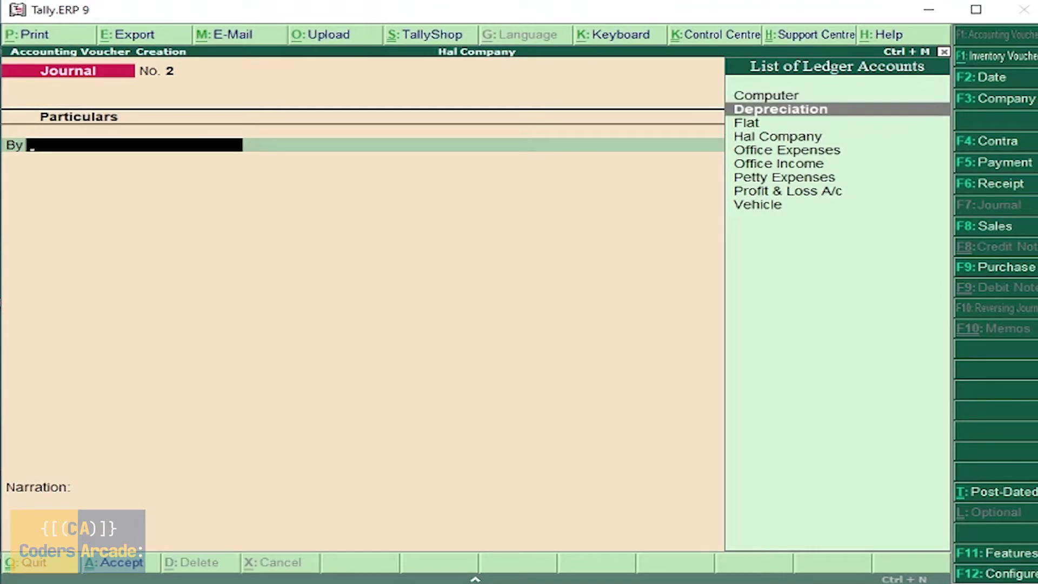
pyautogui.press('Return')
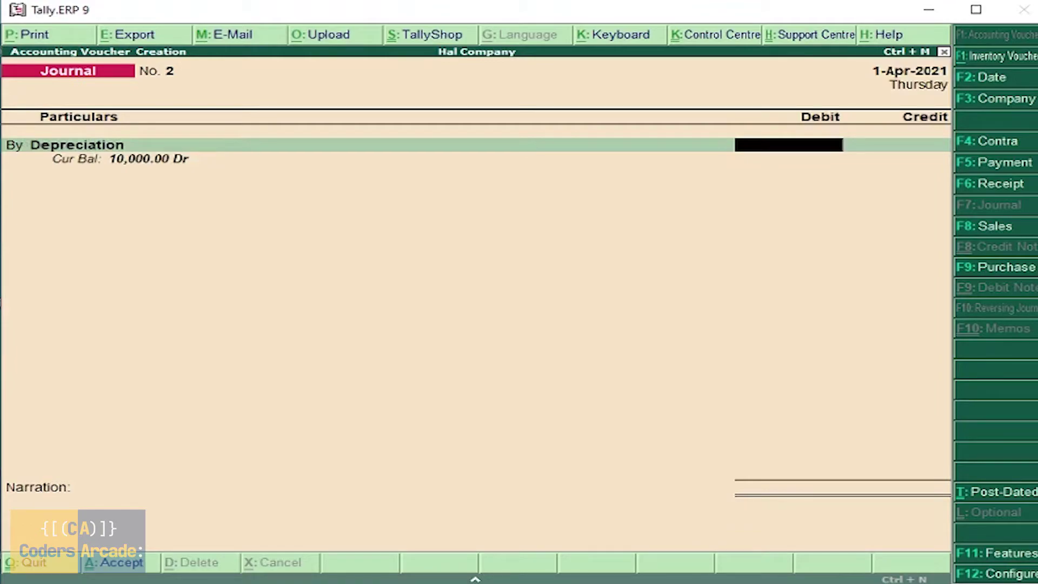
pyautogui.write('1500')
pyautogui.press('Return')
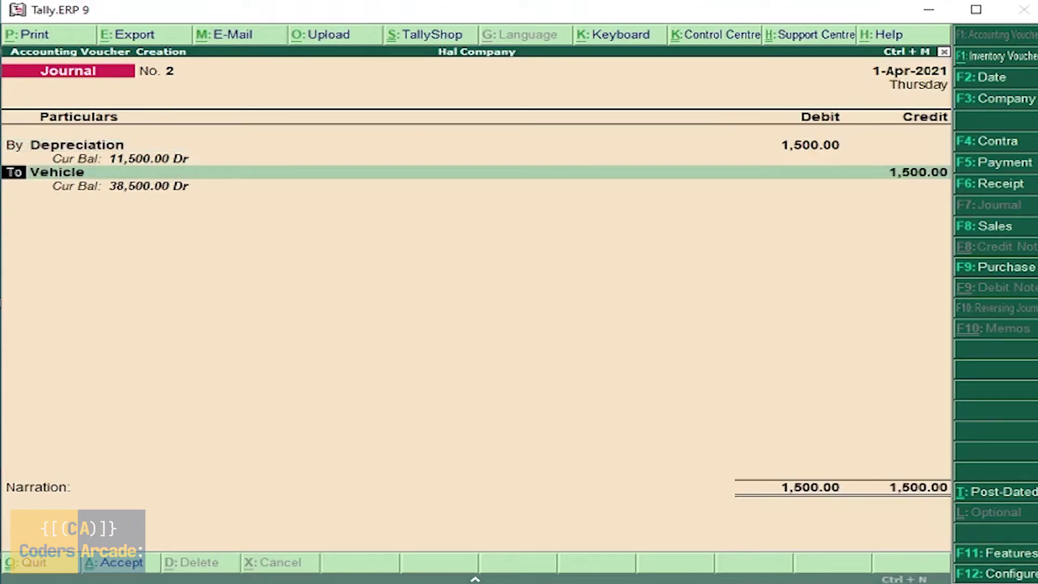
pyautogui.press('Return')
pyautogui.write('Com')
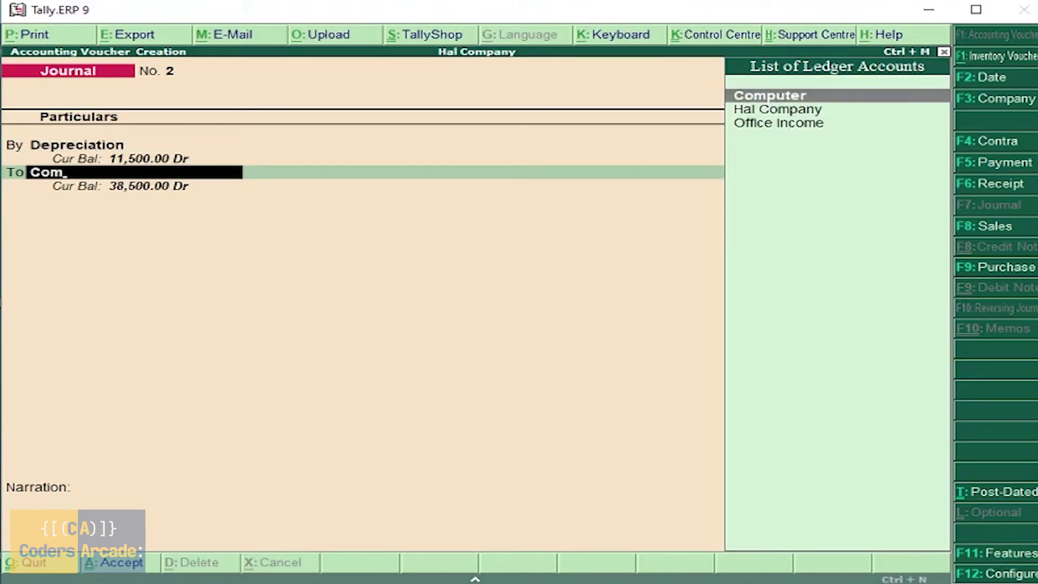
pyautogui.press('Return')
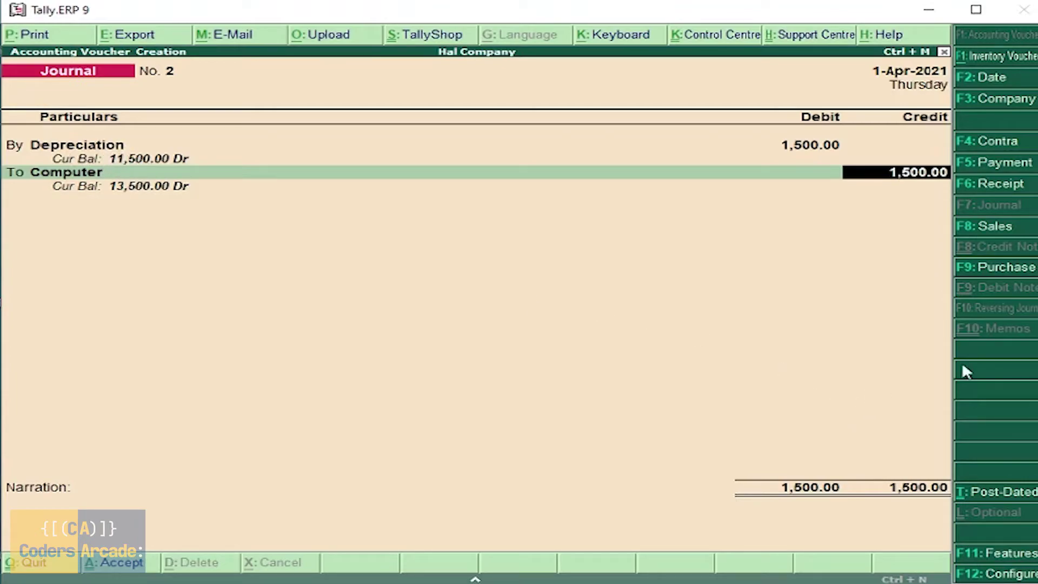
pyautogui.press('Return')
pyautogui.press('Return')
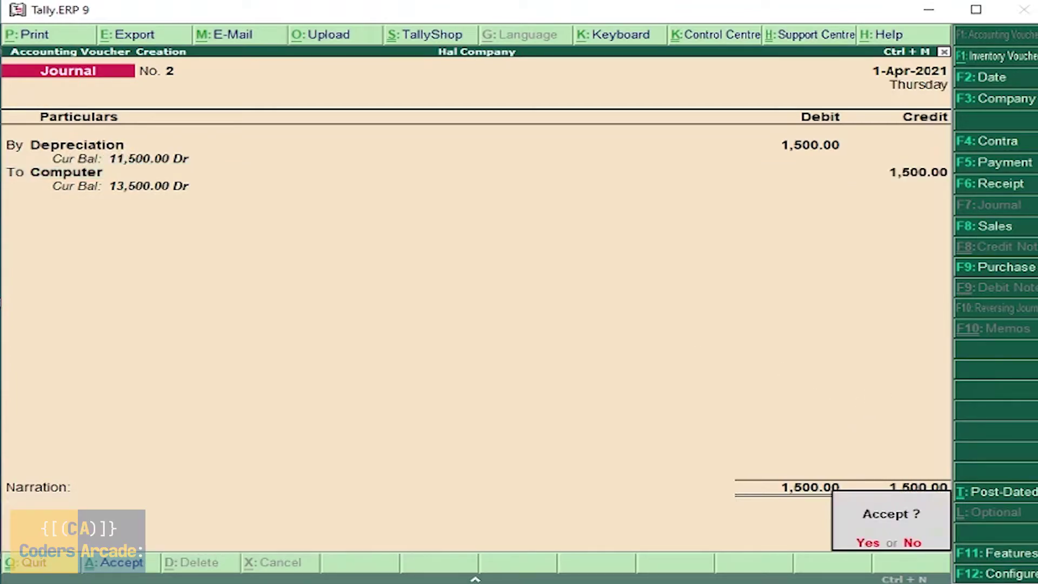
pyautogui.press('Return')
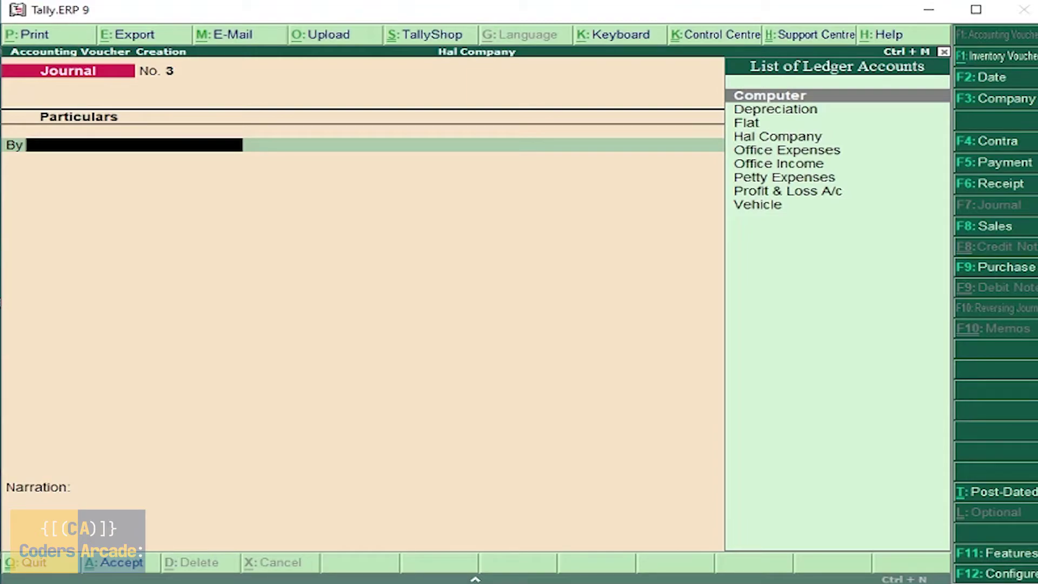
# Step: Start a Receipt voucher into the Cash account with the Computer ledger as its particulars
pyautogui.press('F6')
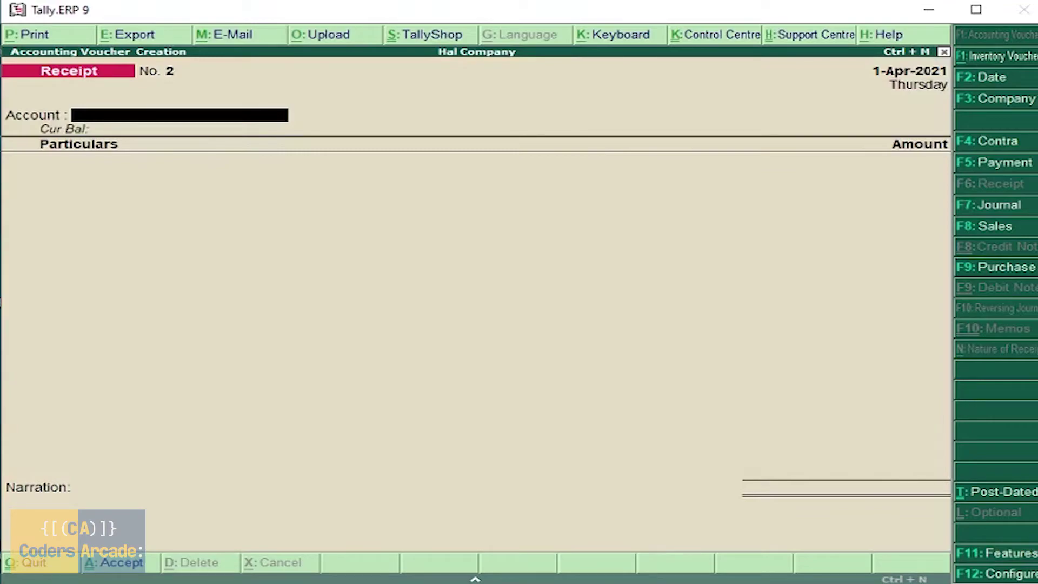
pyautogui.write('Cas')
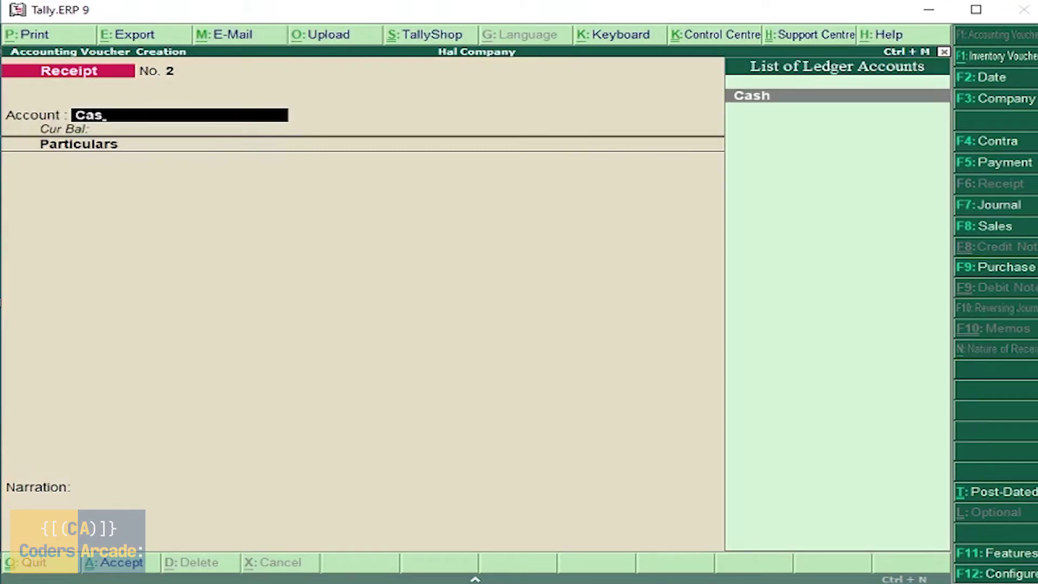
pyautogui.press('Return')
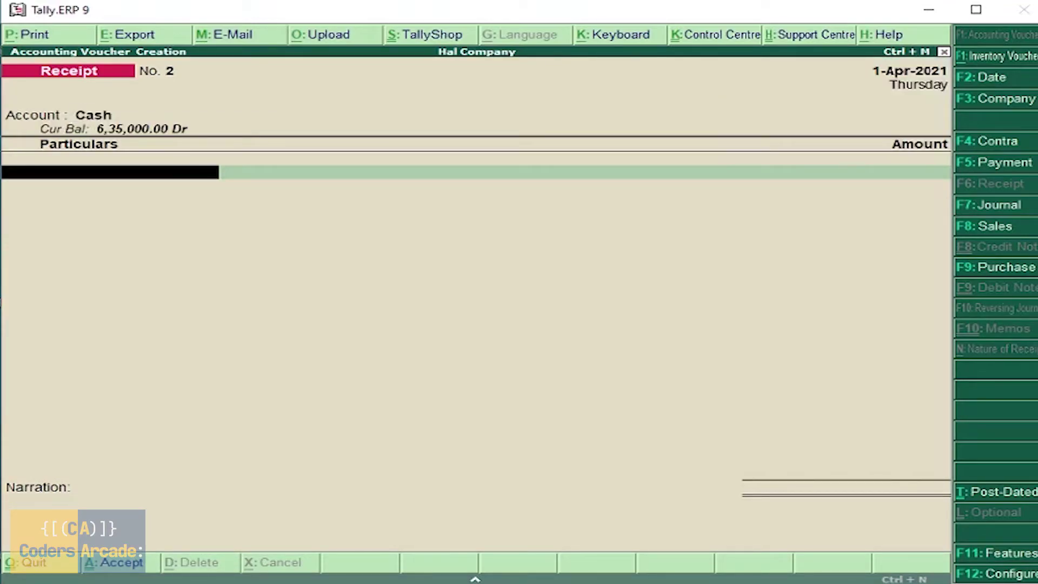
pyautogui.write('Com')
pyautogui.press('Return')
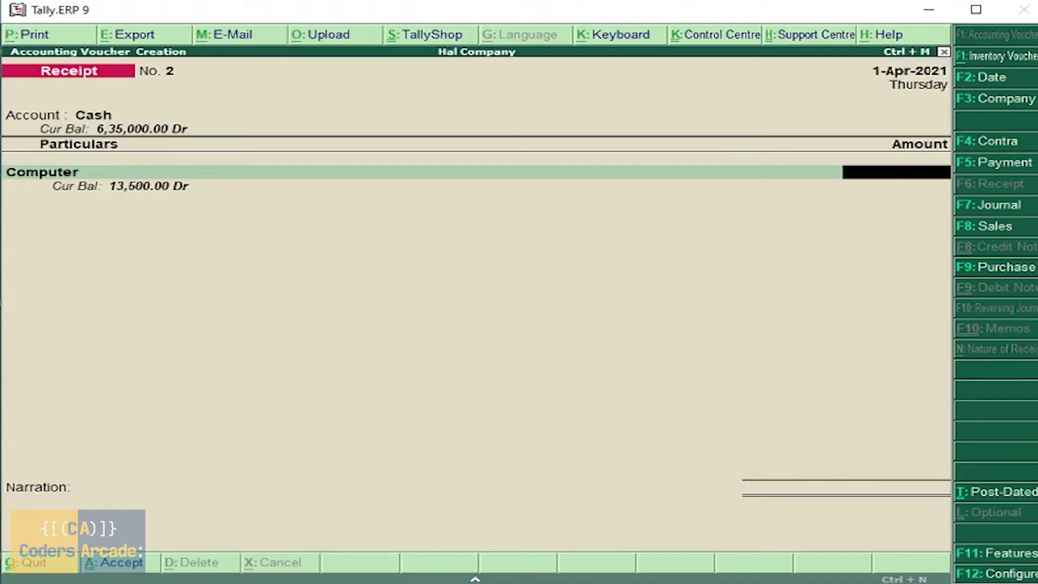
# Step: Work out the computer's receipt amount in the built-in calculator with 15000-1500, 13500*30% and 13500+4050
pyautogui.hotkey('ctrl', 'n')
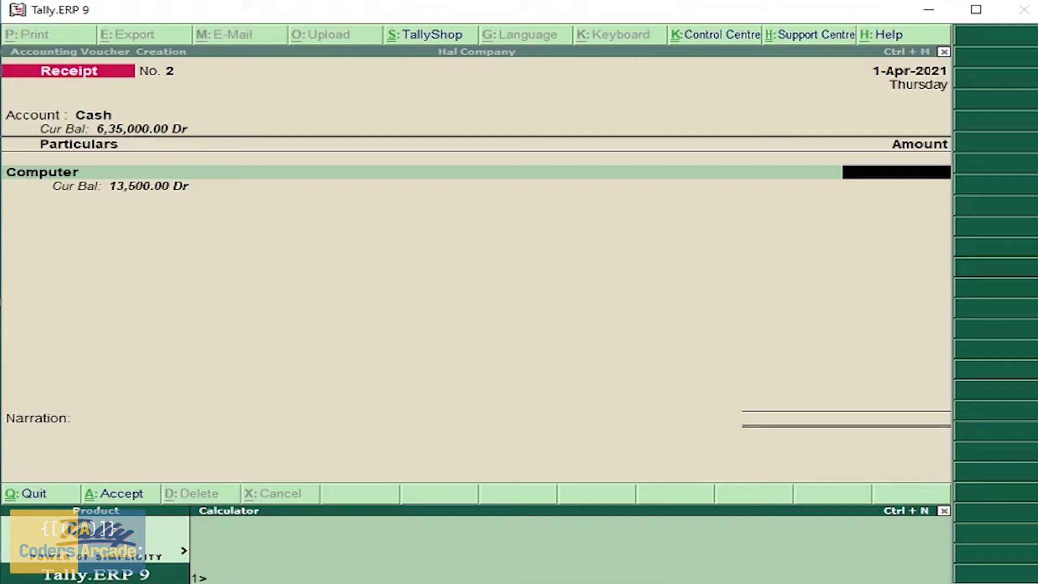
pyautogui.write('15000-')
pyautogui.write('1500')
pyautogui.press('Return')
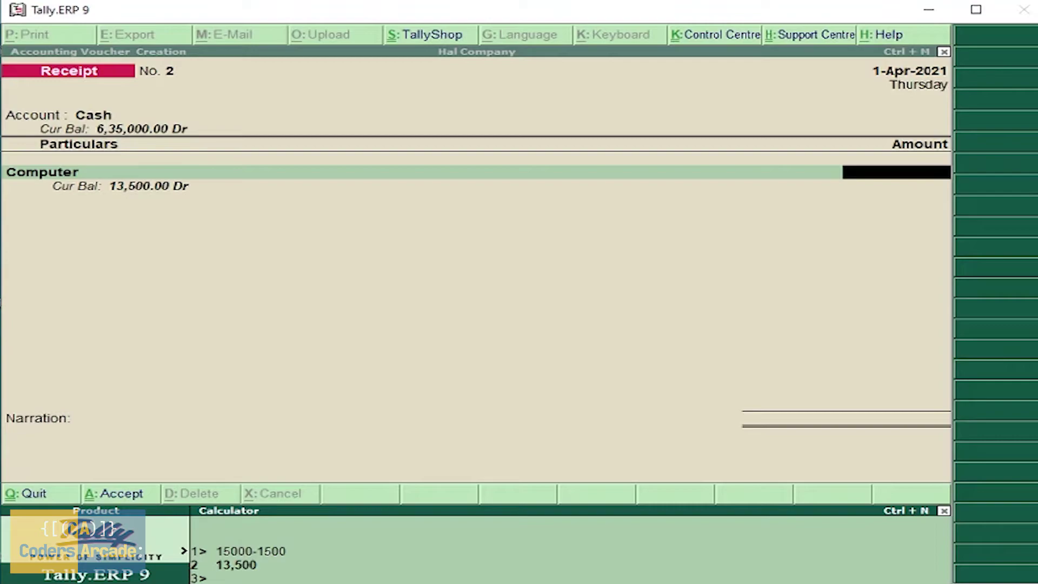
pyautogui.write('13500')
pyautogui.write('*30')
pyautogui.write('%')
pyautogui.press('Return')
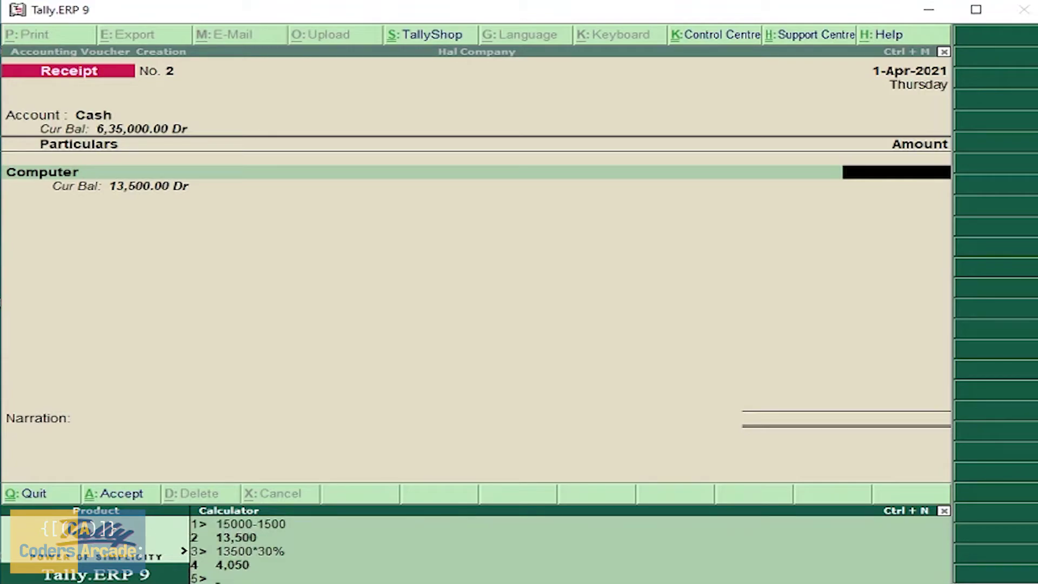
pyautogui.write('13500+4050')
pyautogui.press('Return')
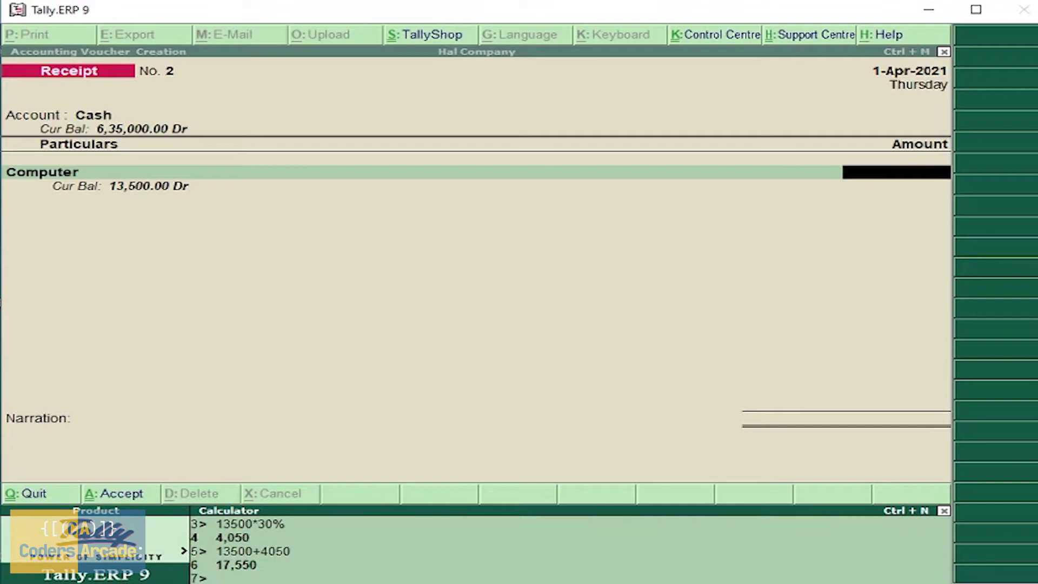
# Step: Return to the Receipt voucher, enter 17550 as the Computer amount, leave the narration blank and save it
pyautogui.write('m')
pyautogui.press('BackSpace')
pyautogui.hotkey('ctrl', 'm')
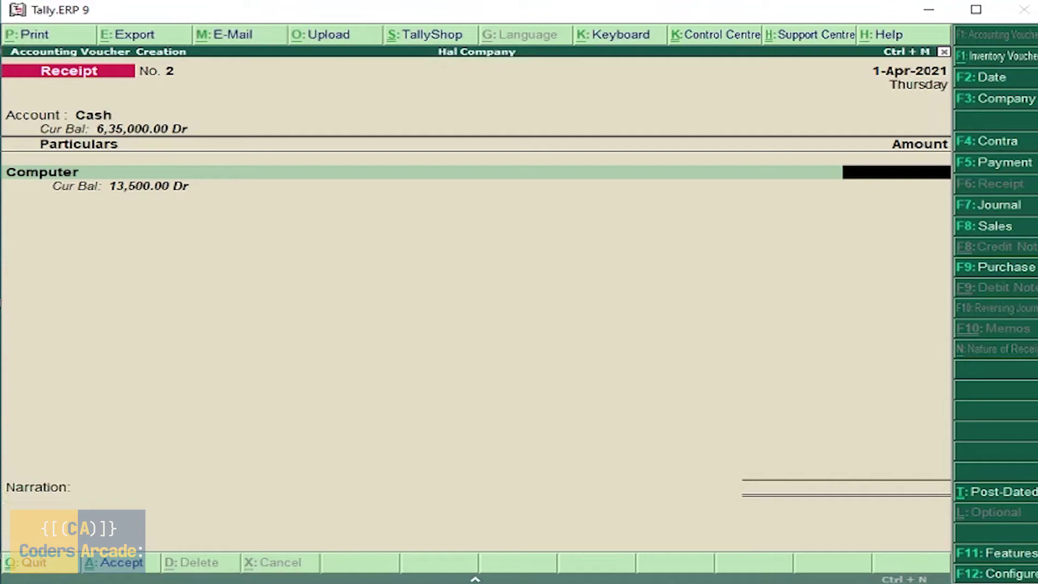
pyautogui.click(928, 580)
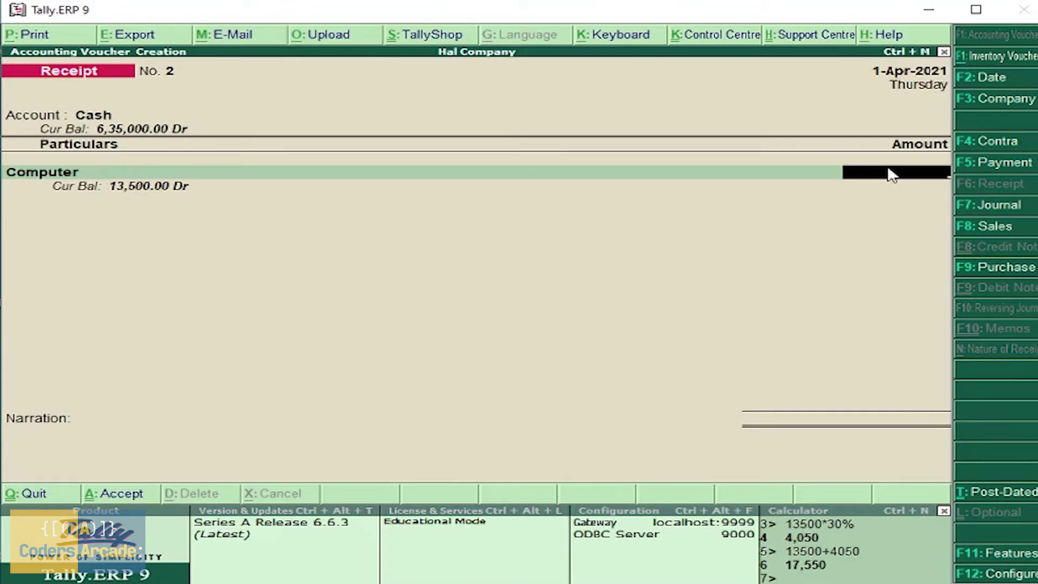
pyautogui.write('17550')
pyautogui.press('Return')
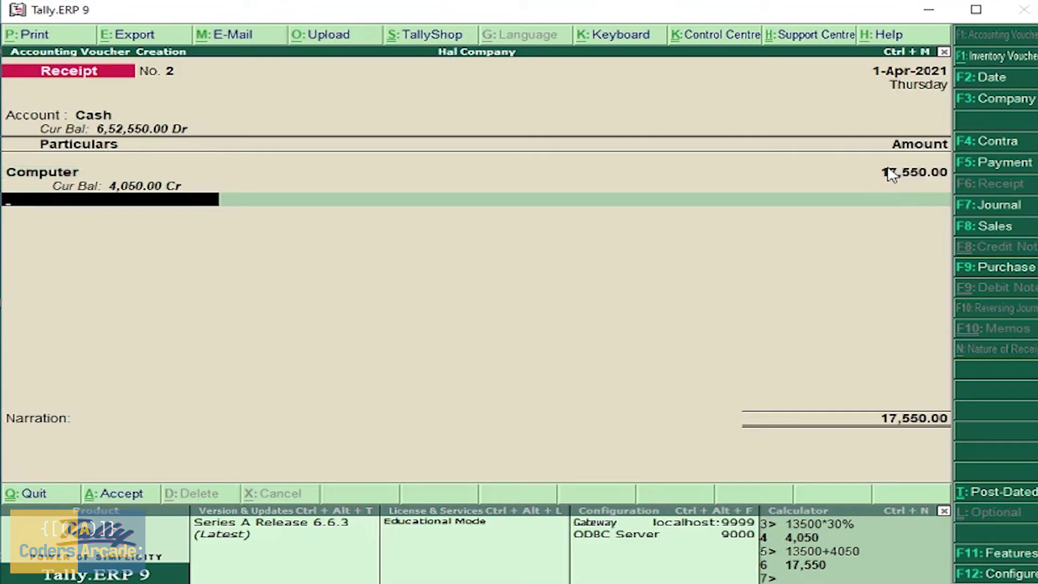
pyautogui.press('Return')
pyautogui.press('Return')
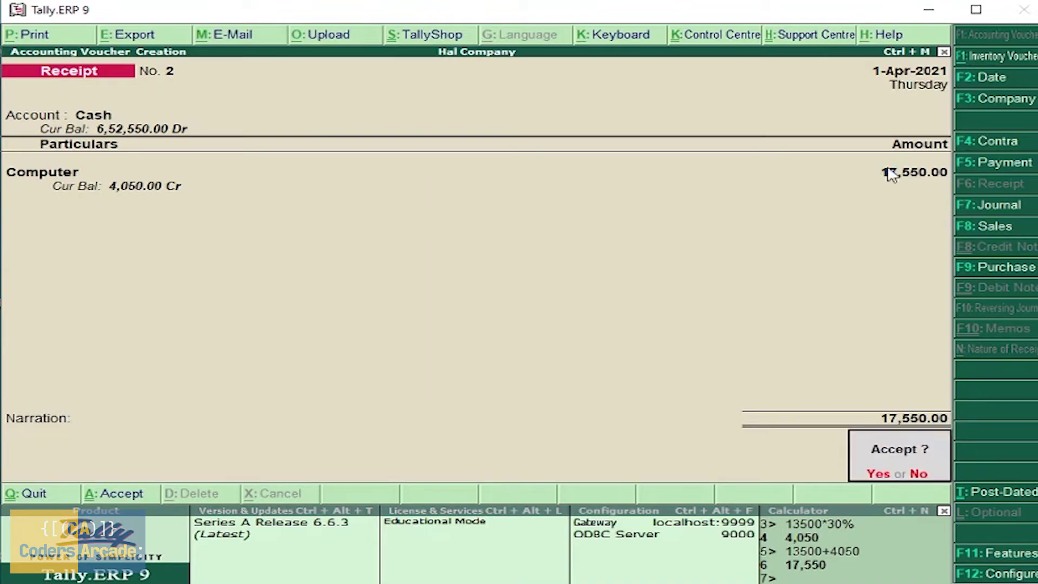
pyautogui.press('Return')
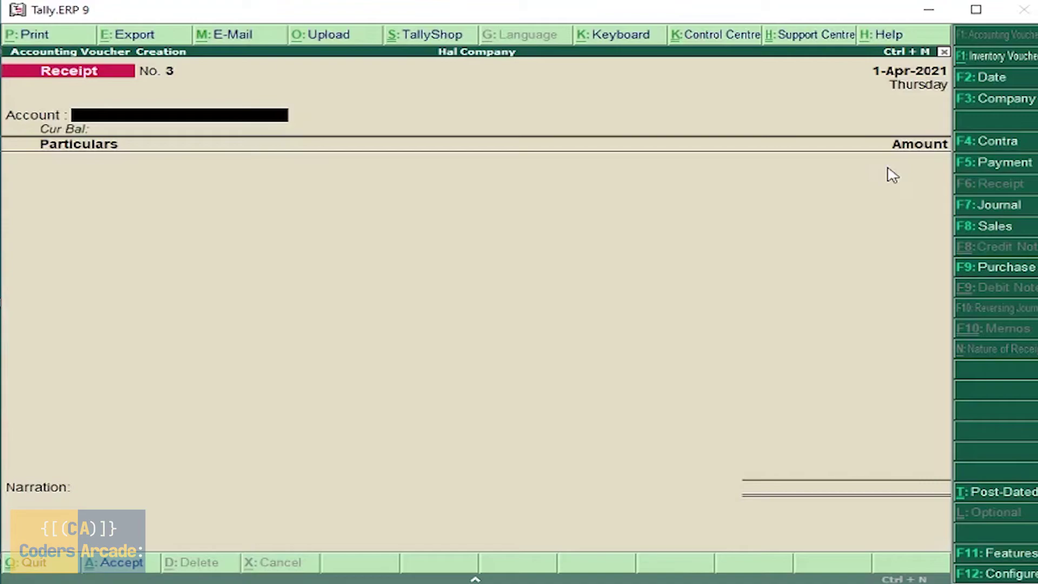
# Step: Fill in the new Receipt voucher with Cash as the account and the Flat ledger as its particulars
pyautogui.write('Cas')
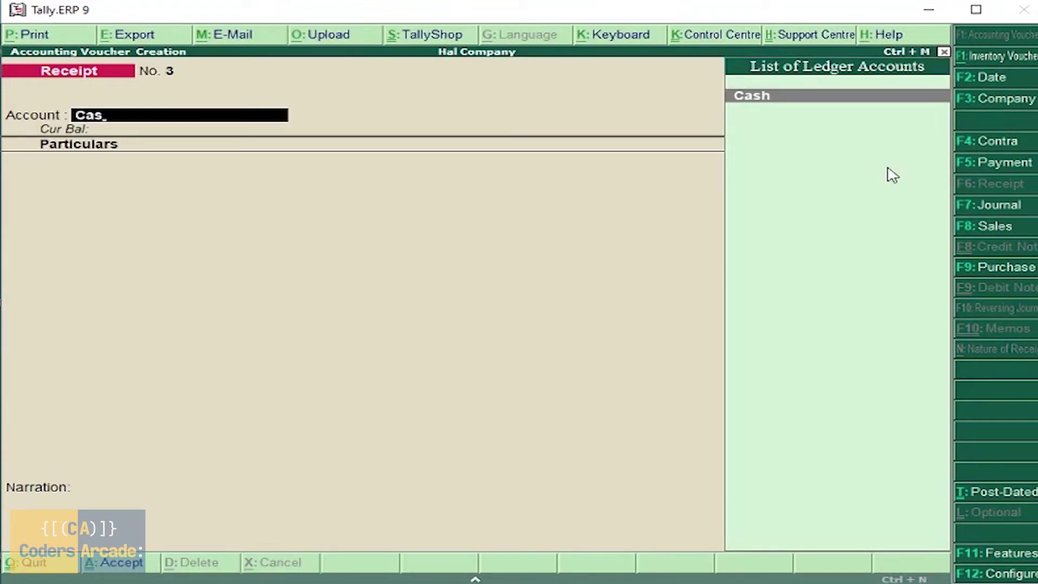
pyautogui.press('Return')
pyautogui.write('Flat')
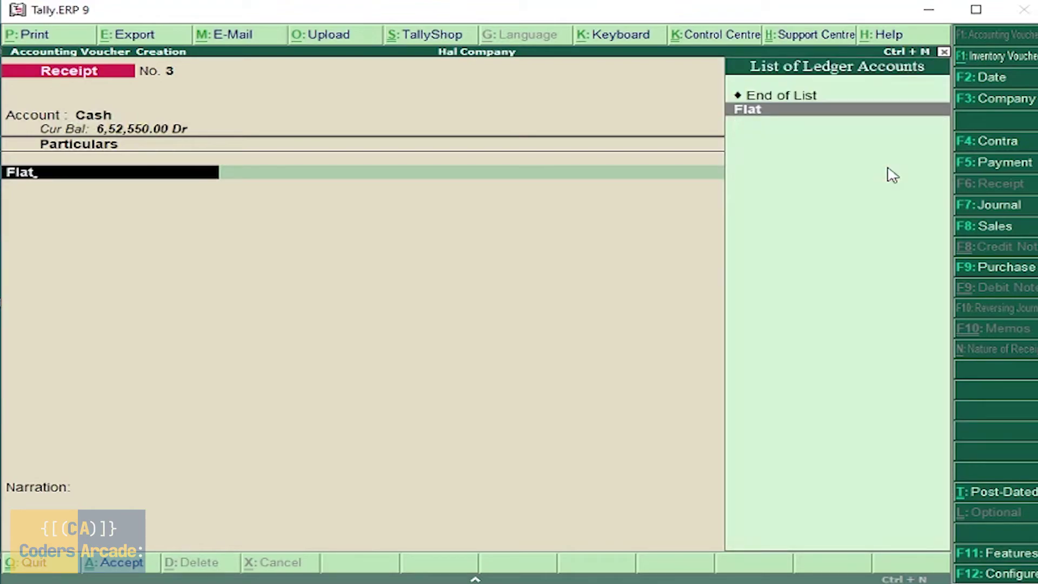
pyautogui.press('Return')
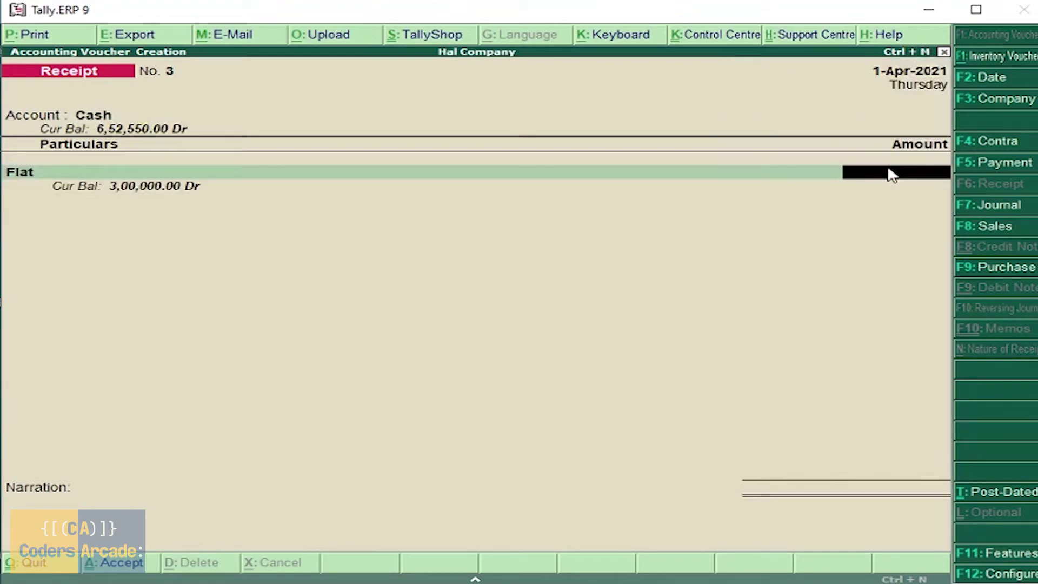
# Step: Work out the flat's receipt amount at a 45% markup in the built-in calculator with 300000*45% and 300000+135000
pyautogui.hotkey('ctrl', 'n')
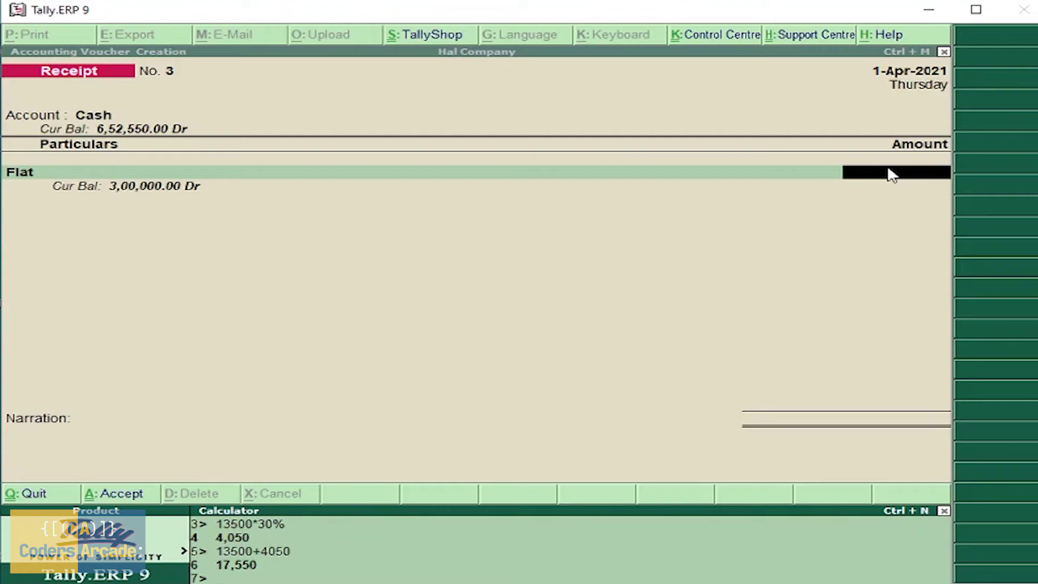
pyautogui.write('300000')
pyautogui.write('45%')
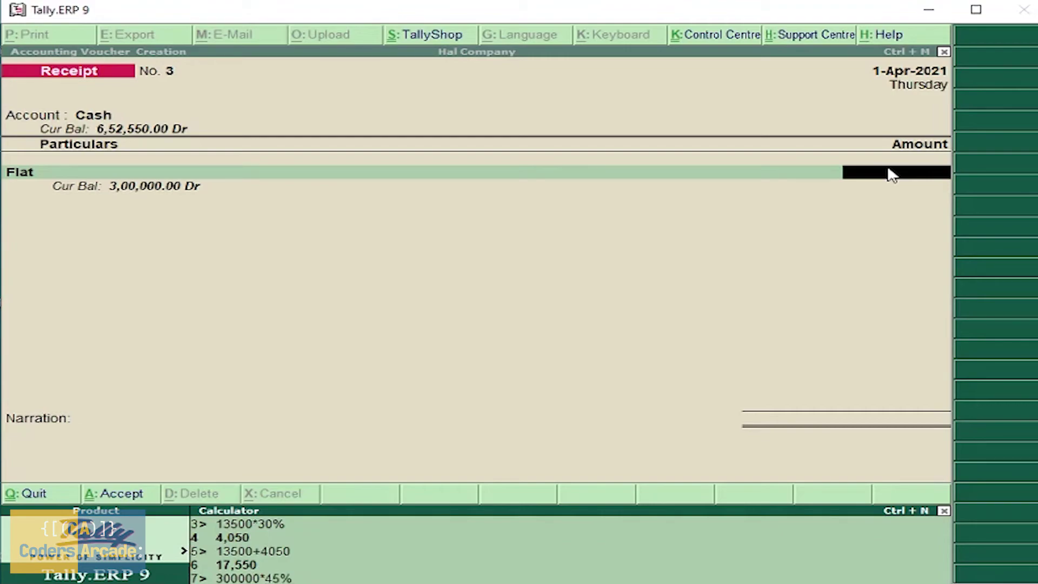
pyautogui.press('Return')
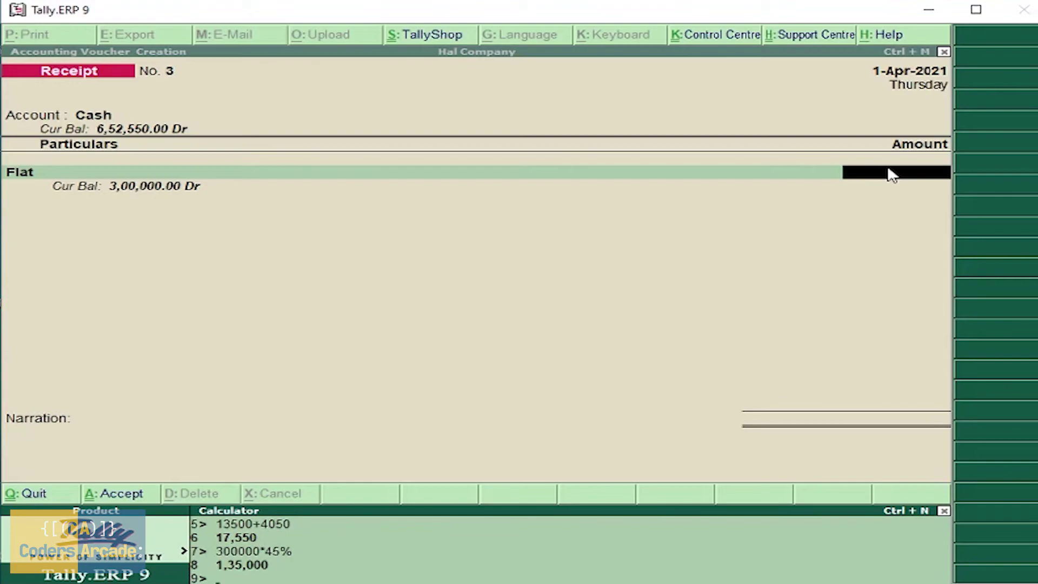
pyautogui.write('300000')
pyautogui.press('Return')
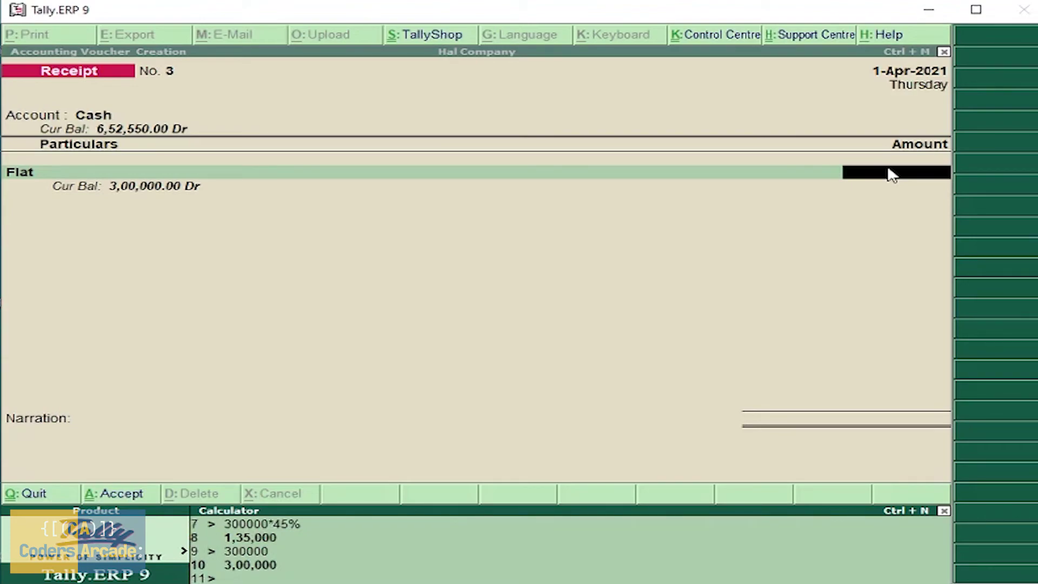
pyautogui.write('300000+135000')
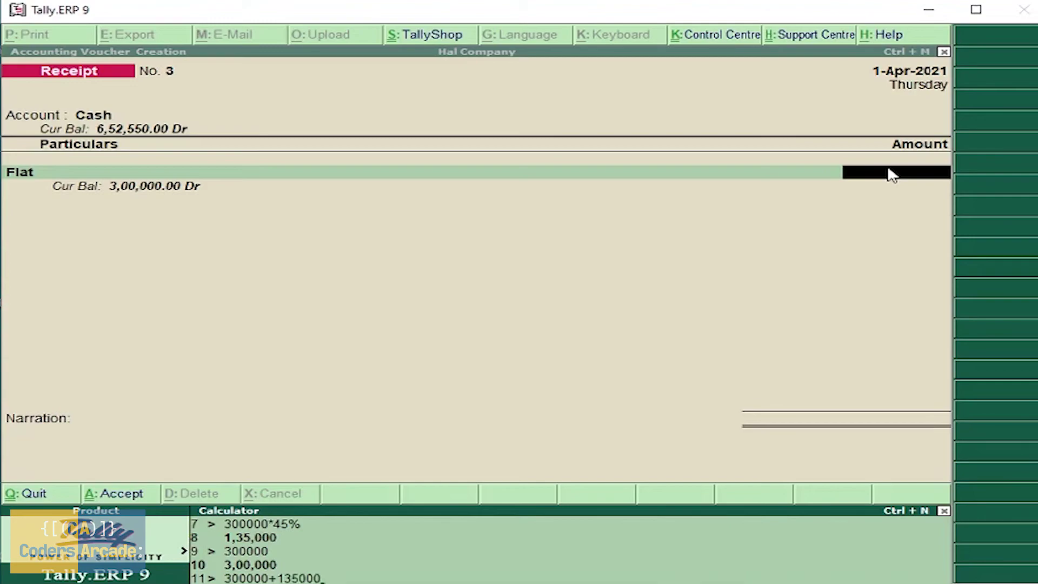
pyautogui.press('Return')
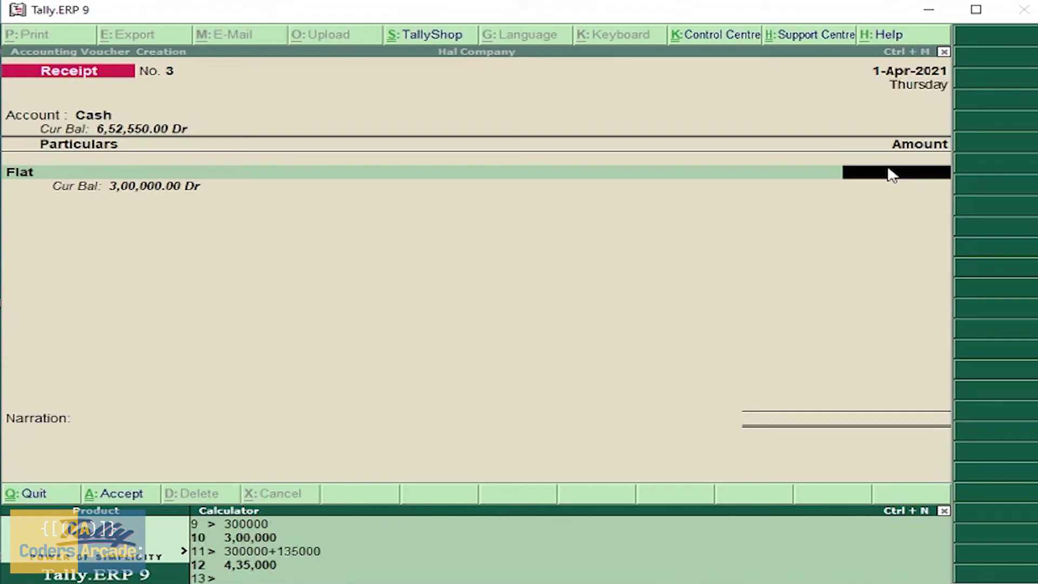
# Step: Return to the Receipt voucher, enter 435000 as the Flat amount, leave the narration blank and save it
pyautogui.hotkey('ctrl', 'm')
pyautogui.write('435000')
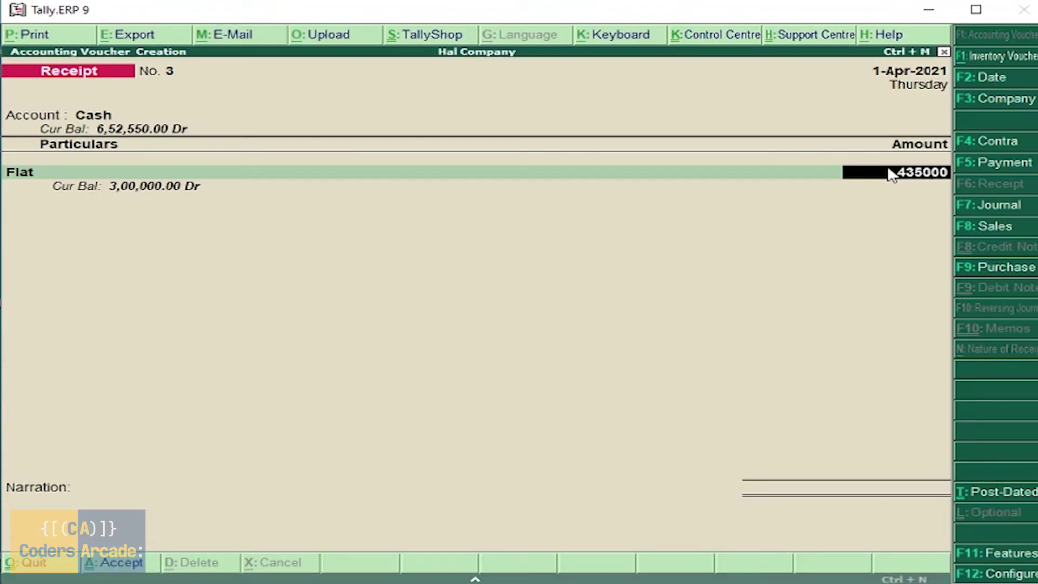
pyautogui.press('Return')
pyautogui.press('Return')
pyautogui.press('Return')
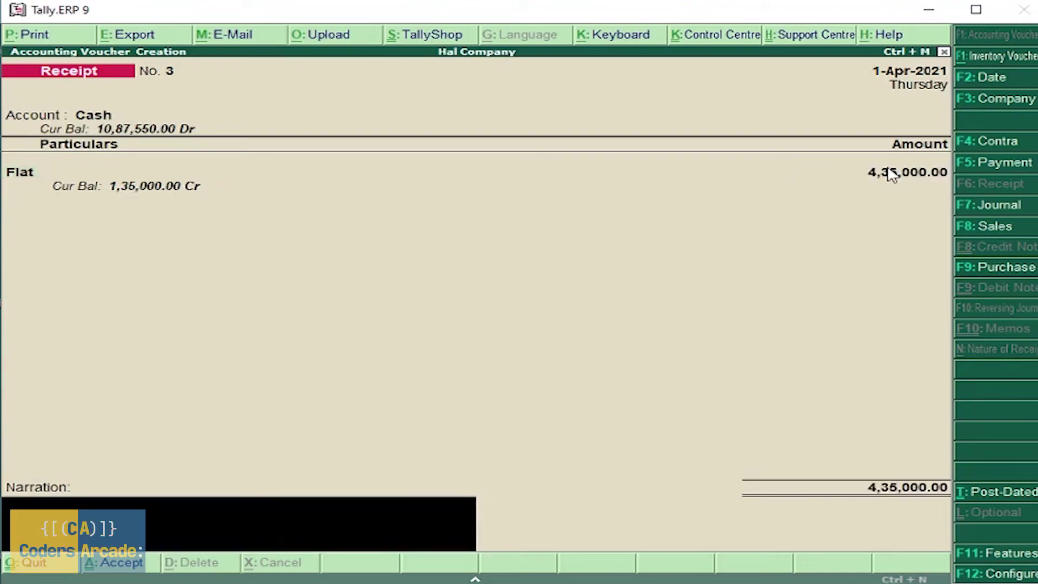
pyautogui.click(887, 167)
pyautogui.press('Return')
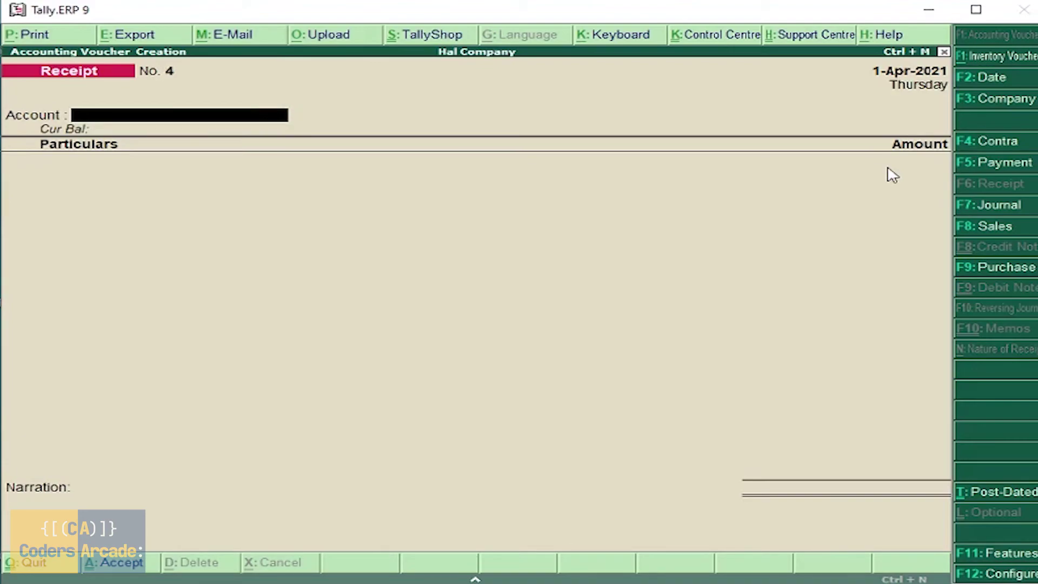
# Step: Record a Payment voucher from the Cash account for Petty Expenses of 3000, leave the narration blank and save it
pyautogui.press('F5')
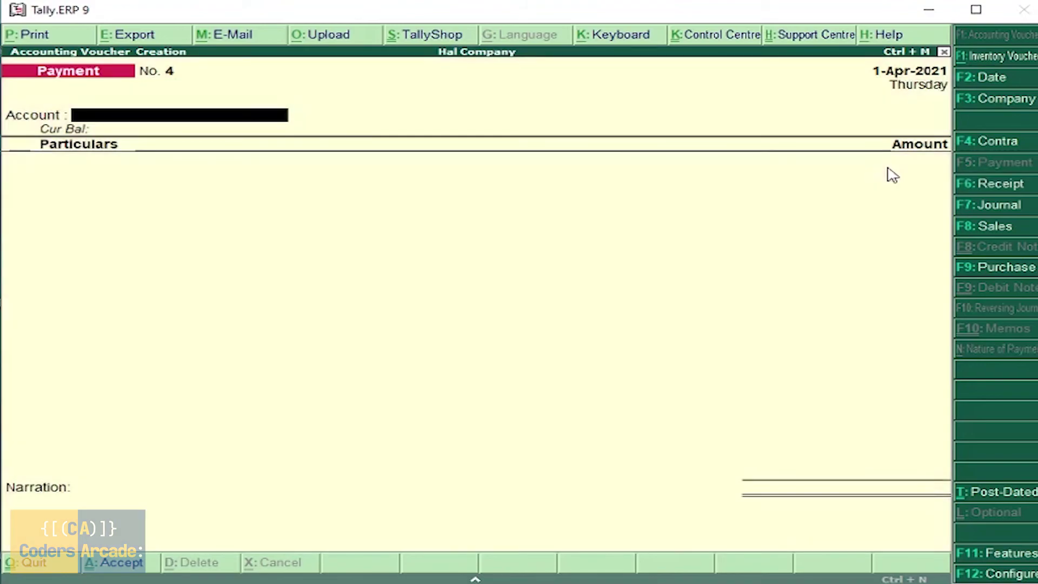
pyautogui.write('Cash')
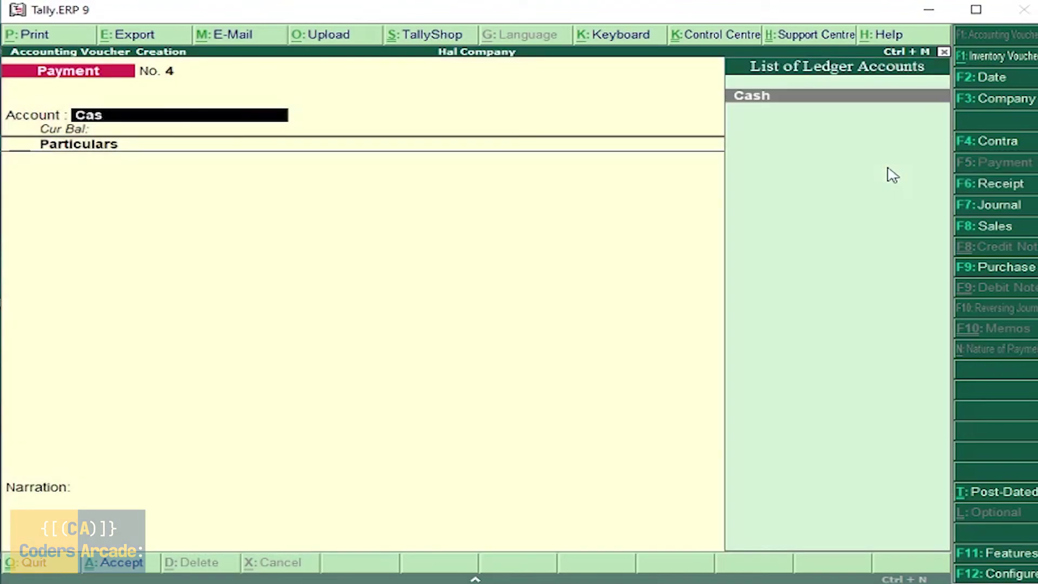
pyautogui.press('Return')
pyautogui.write('Pett')
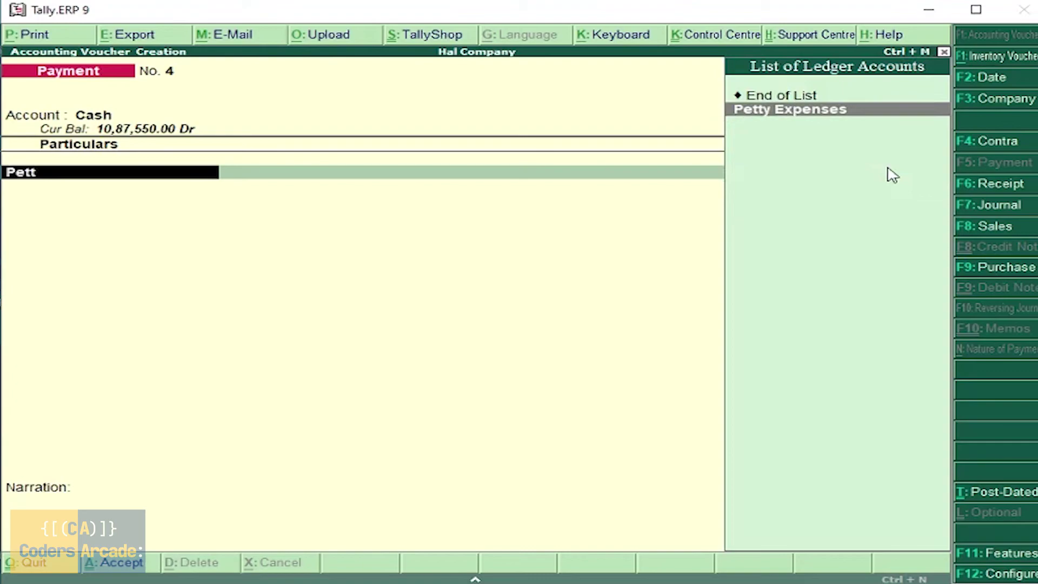
pyautogui.press('Return')
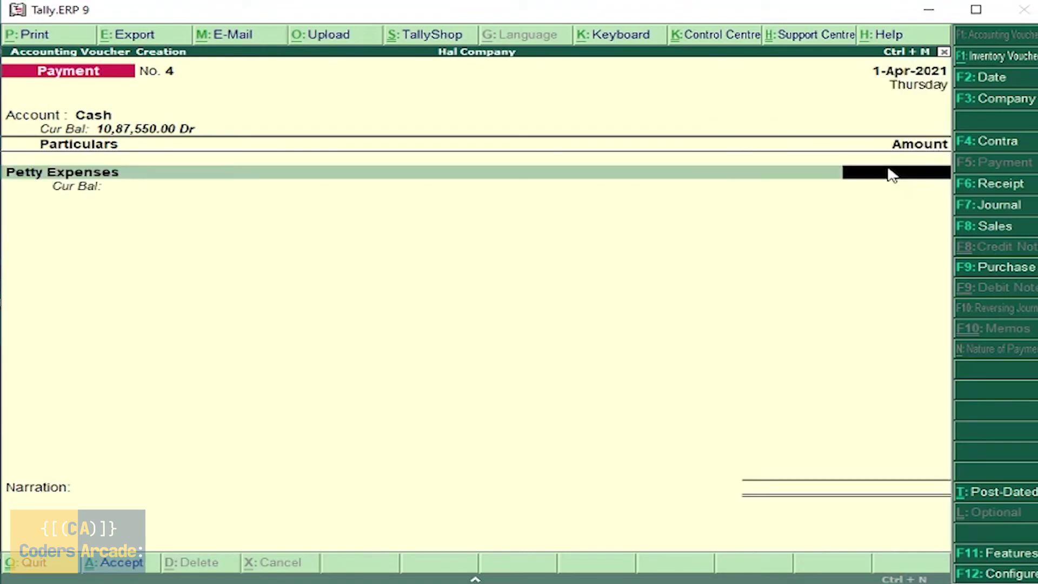
pyautogui.write('3000')
pyautogui.press('Return')
pyautogui.press('Return')
pyautogui.press('Return')
pyautogui.press('Return')
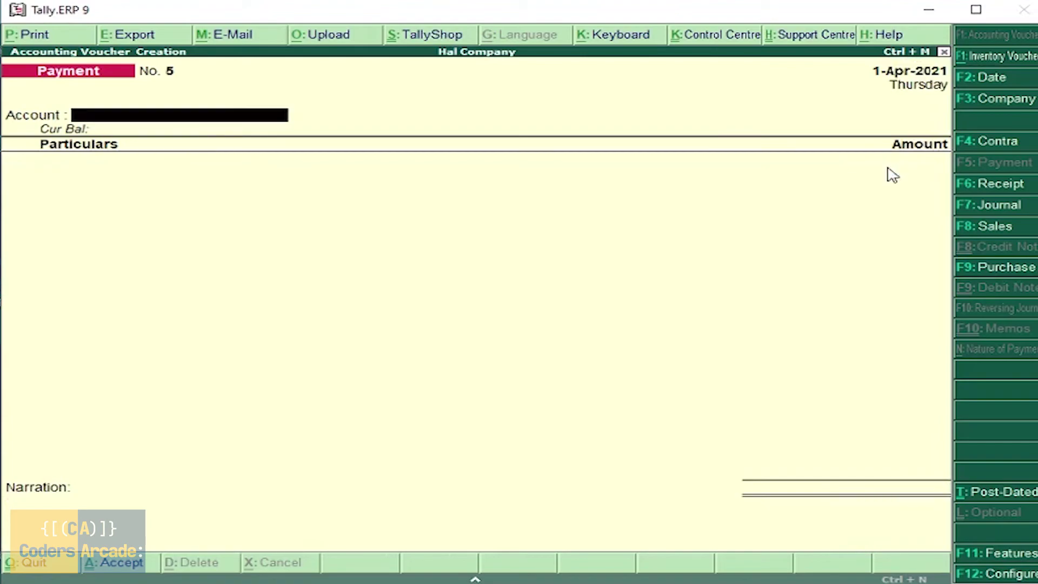
# Step: Record another Payment voucher from the Cash account for Office Expenses of 3500, leave the narration blank and save it
pyautogui.write('Cas')
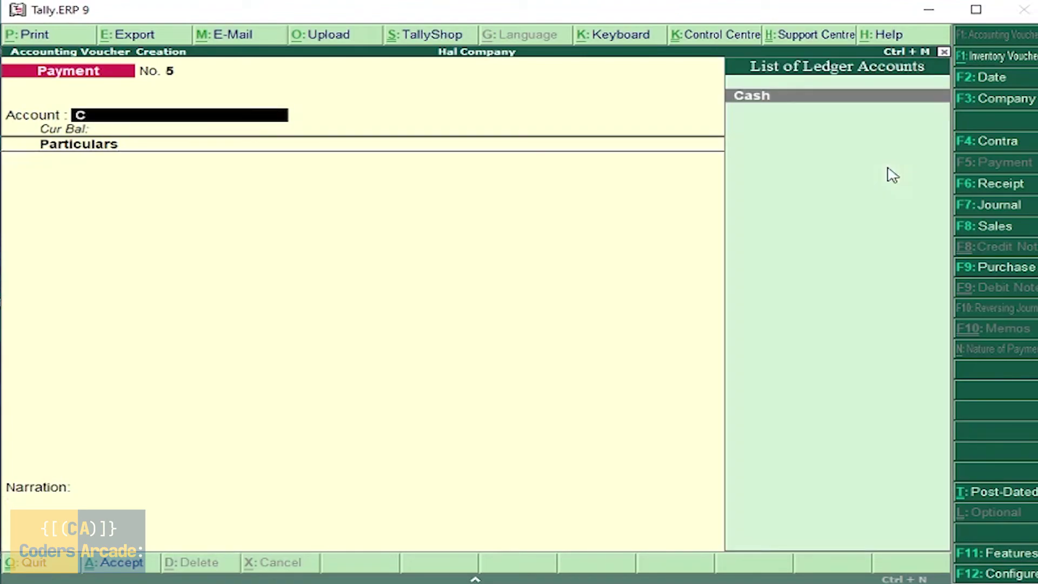
pyautogui.press('Return')
pyautogui.write('Off')
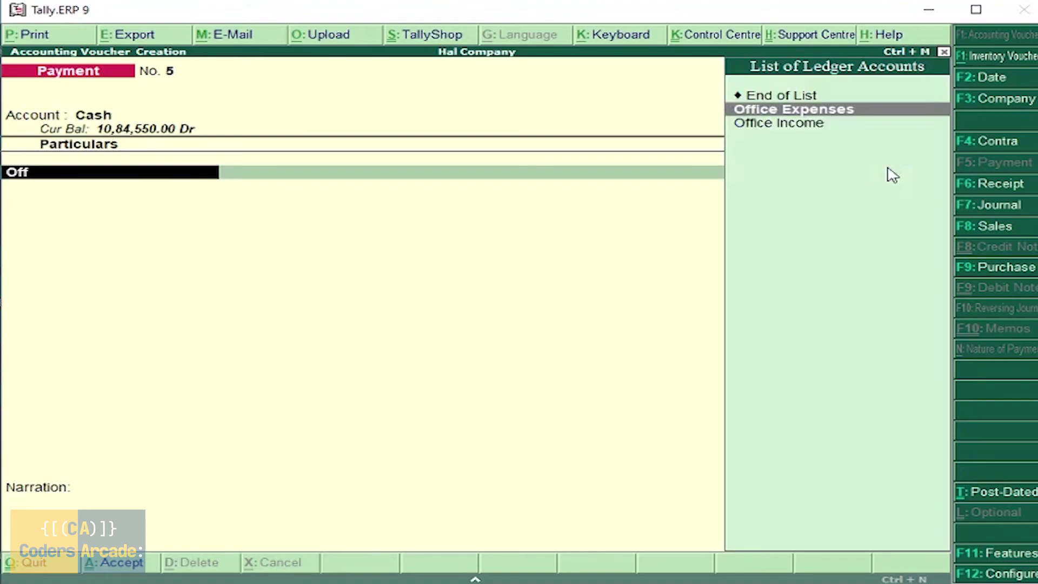
pyautogui.press('Return')
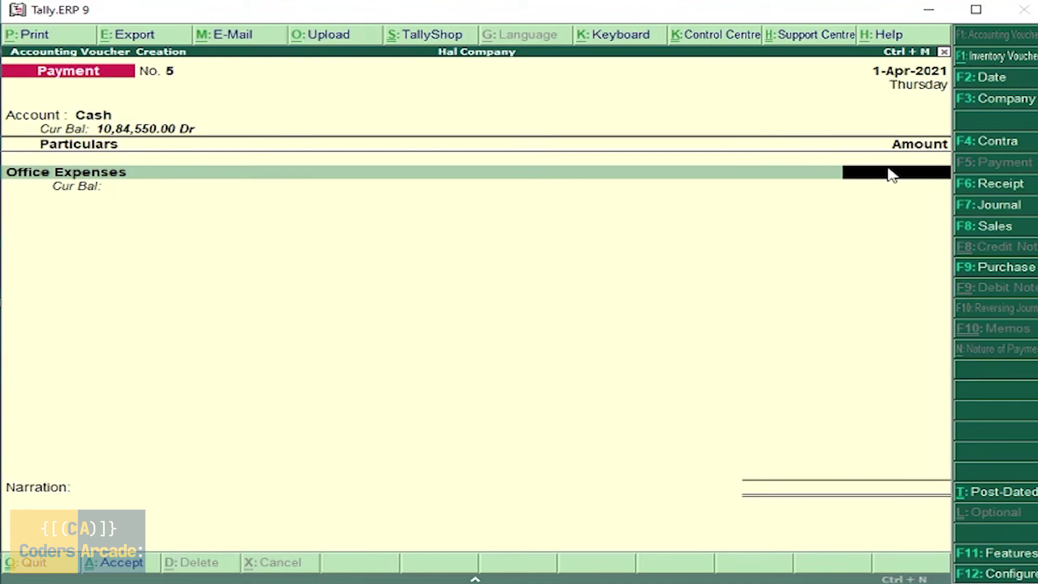
pyautogui.write('35000')
pyautogui.press('BackSpace')
pyautogui.press('Return')
pyautogui.press('Return')
pyautogui.press('Return')
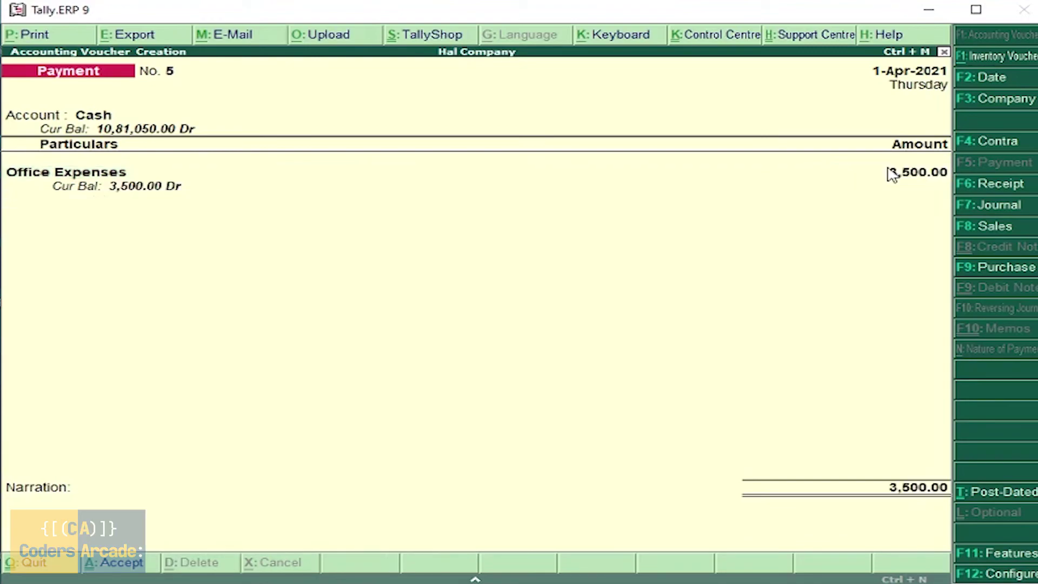
pyautogui.press('Return')
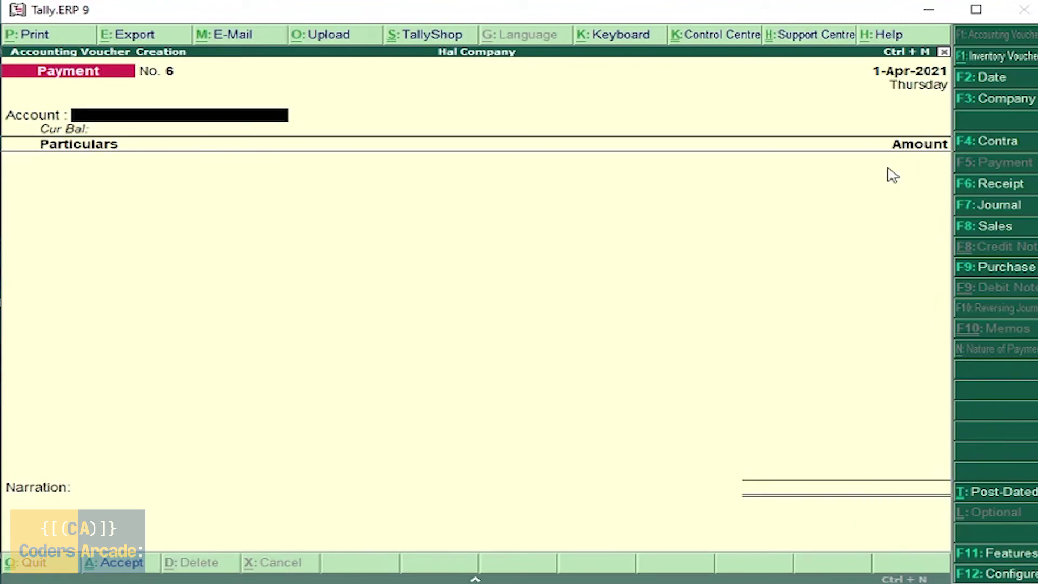
# Step: Record a Receipt voucher into the Cash account for Office Income of 10000, leave the narration blank and save it
pyautogui.press('F6')
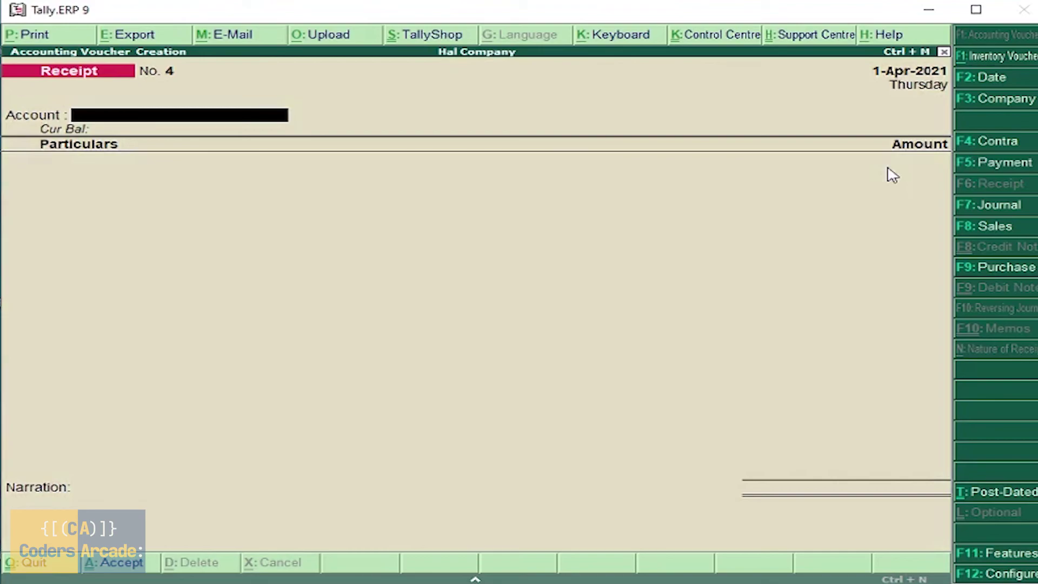
pyautogui.write('Cash')
pyautogui.press('Return')
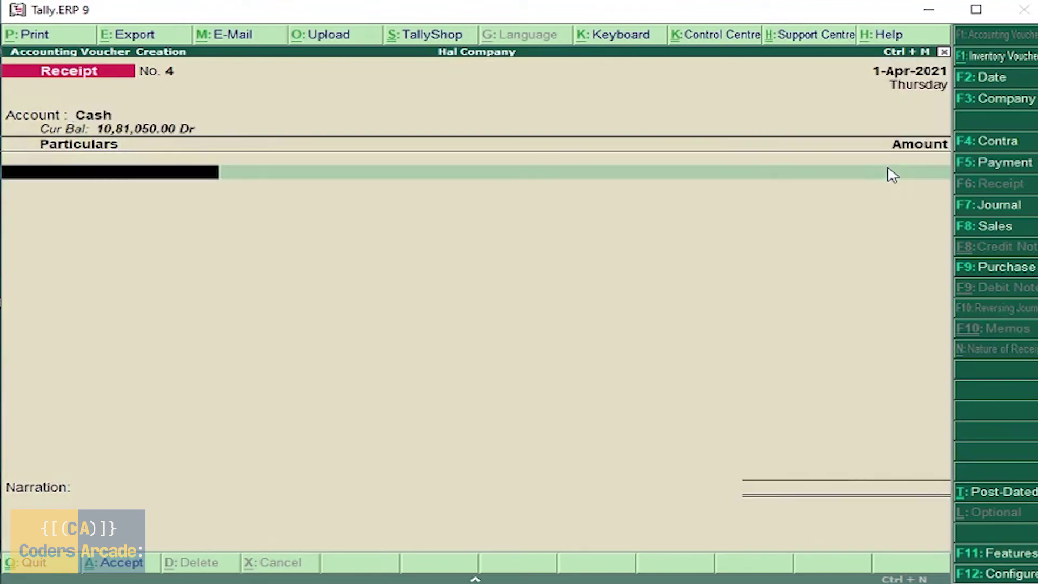
pyautogui.write('Off')
pyautogui.press('Down')
pyautogui.press('Down')
pyautogui.press('Return')
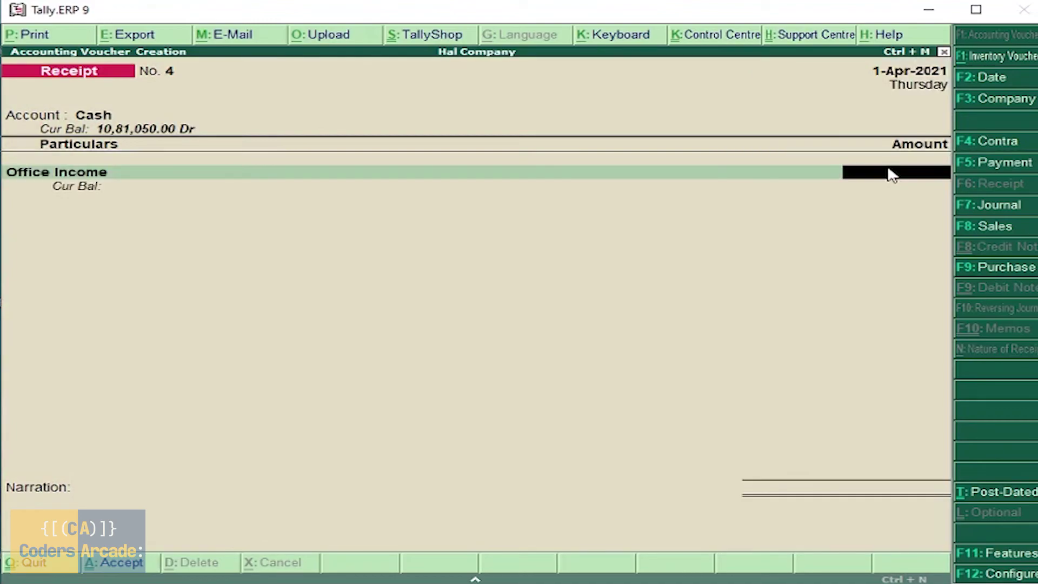
pyautogui.write('10000')
pyautogui.press('Return')
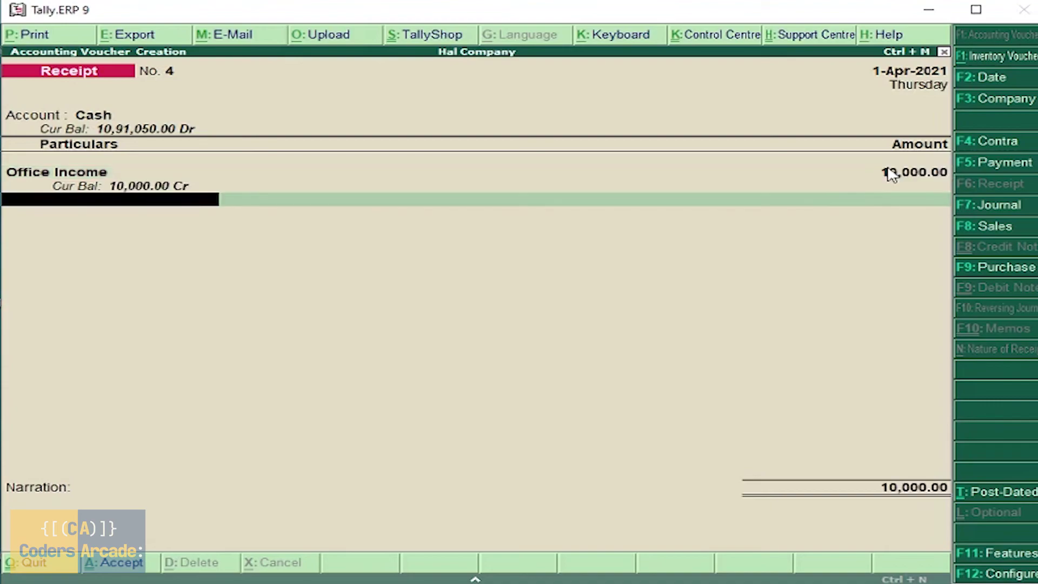
pyautogui.press('Return')
pyautogui.press('Return')
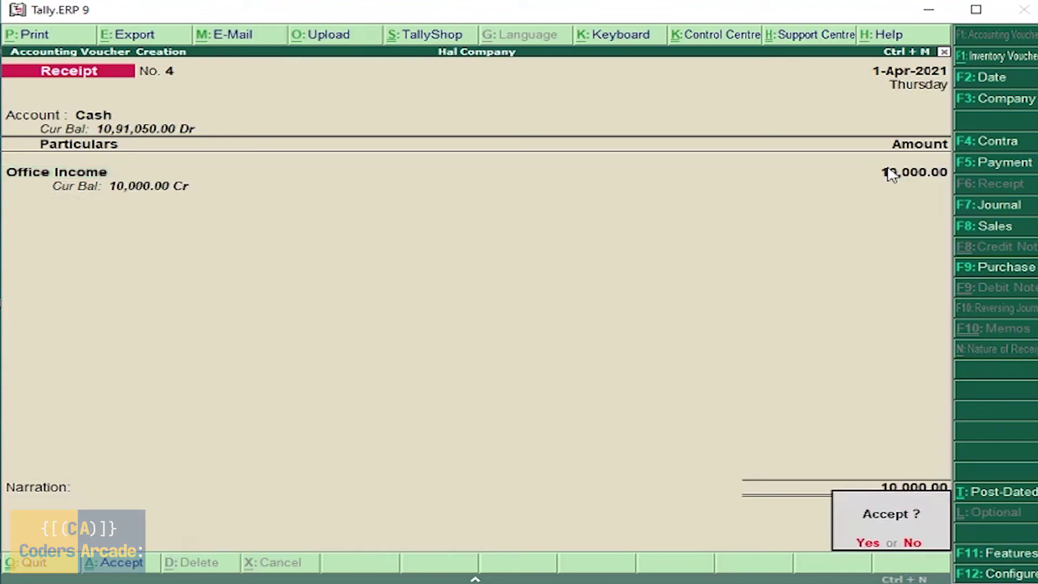
pyautogui.press('Return')
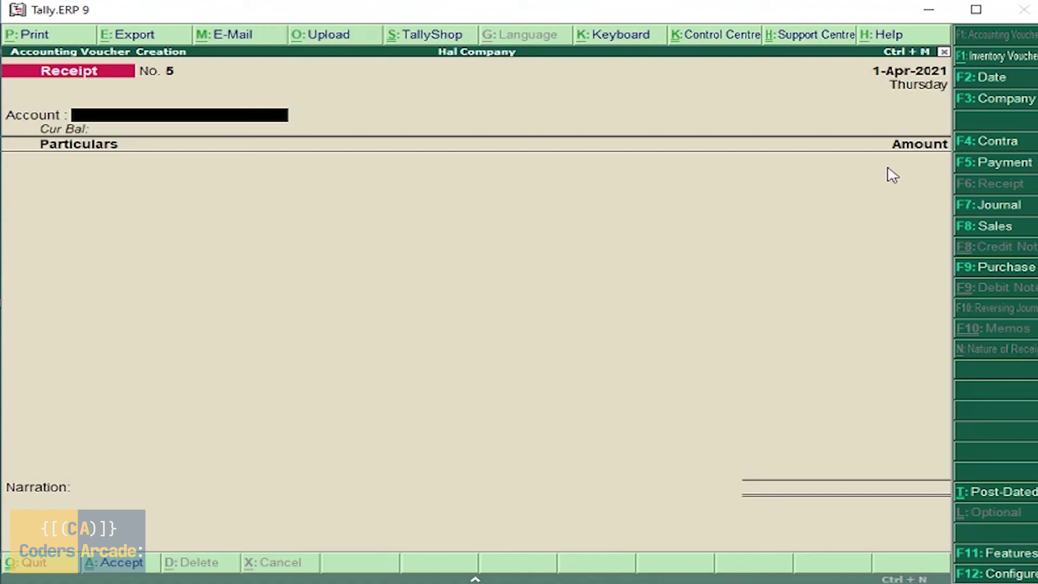
# Step: Leave voucher entry for the Gateway of Tally and open Hal Company's Balance Sheet
pyautogui.press('Escape')
pyautogui.press('y')
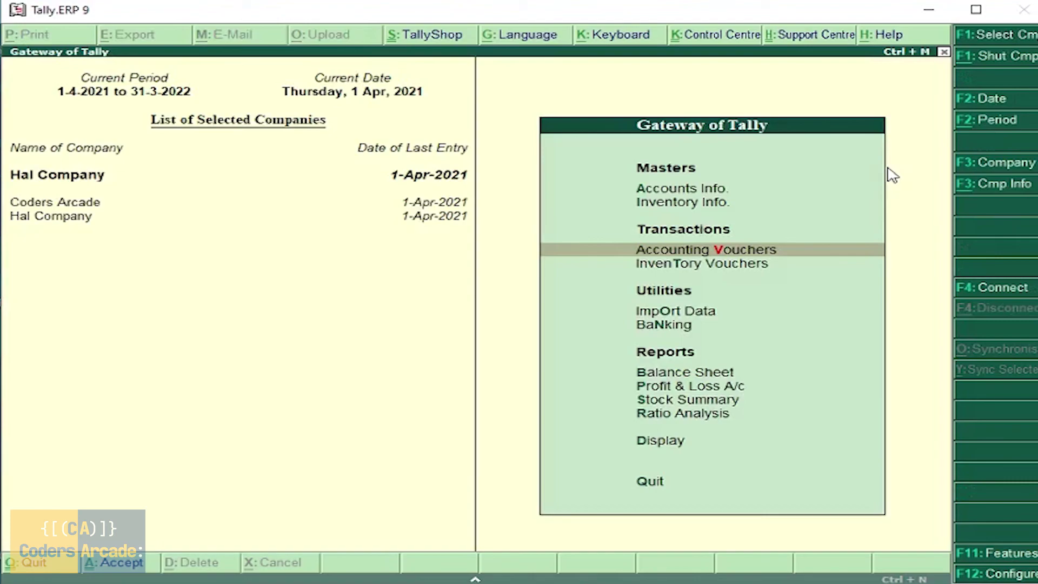
pyautogui.press('Down')
pyautogui.press('Down')
pyautogui.press('Down')
pyautogui.press('Down')
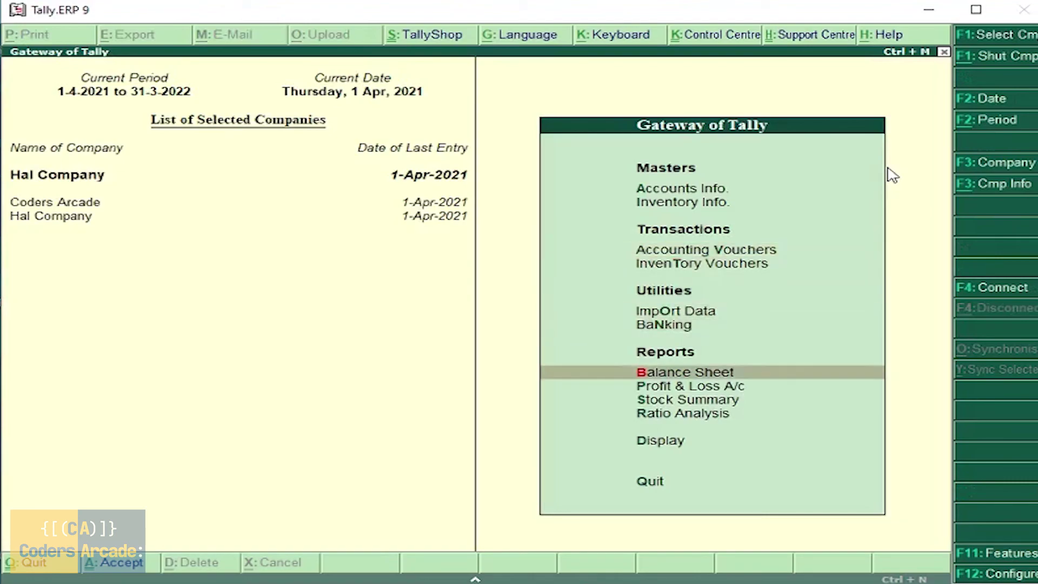
pyautogui.press('Return')
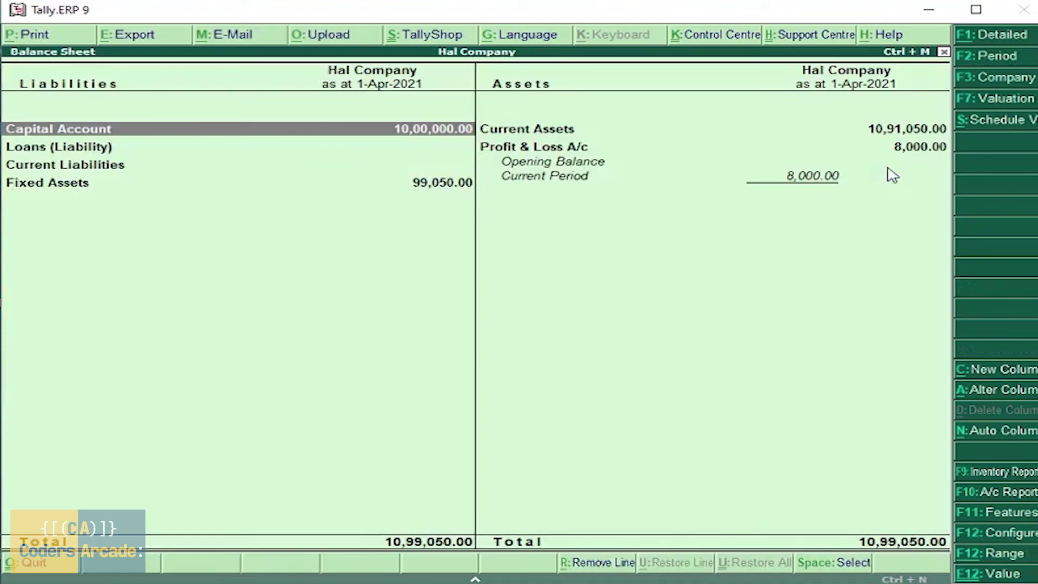
# Step: Drill down from the Balance Sheet into the Profit & Loss A/c and examine the Indirect Incomes and Indirect Expenses breakdowns
pyautogui.press('Right')
pyautogui.press('Down')
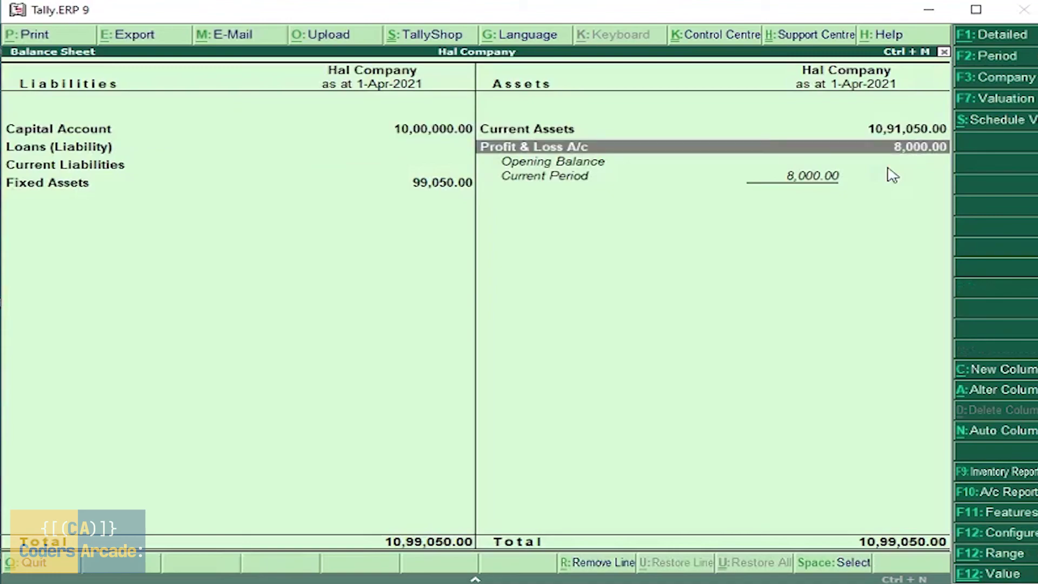
pyautogui.press('Return')
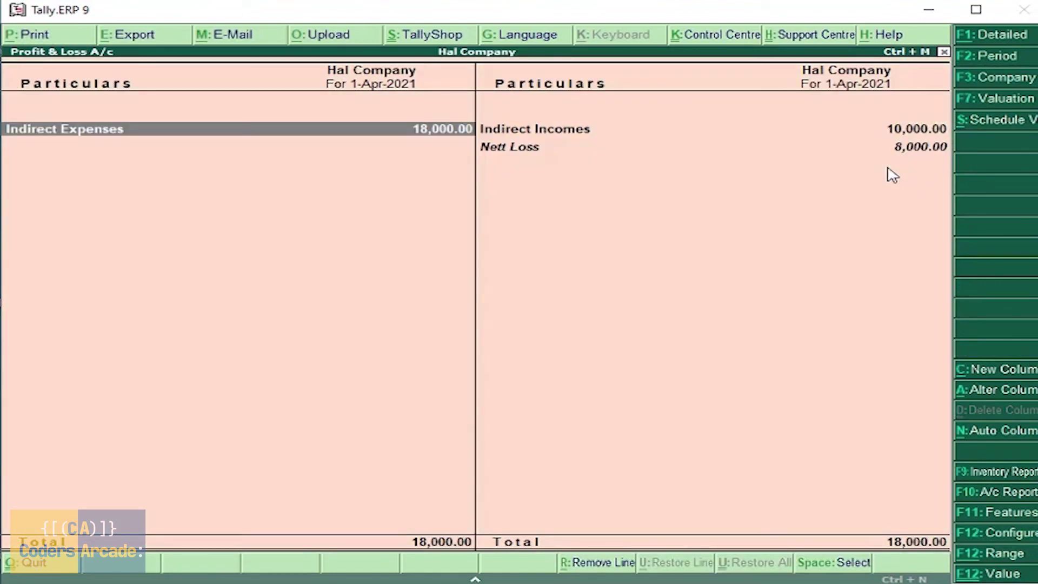
pyautogui.press('Right')
pyautogui.press('Down')
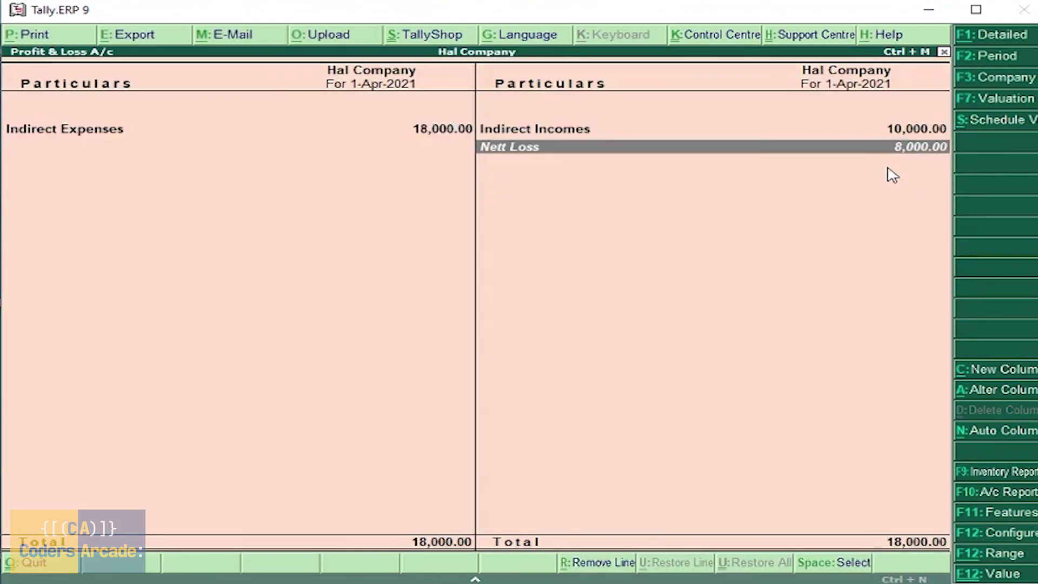
pyautogui.press('Up')
pyautogui.press('Return')
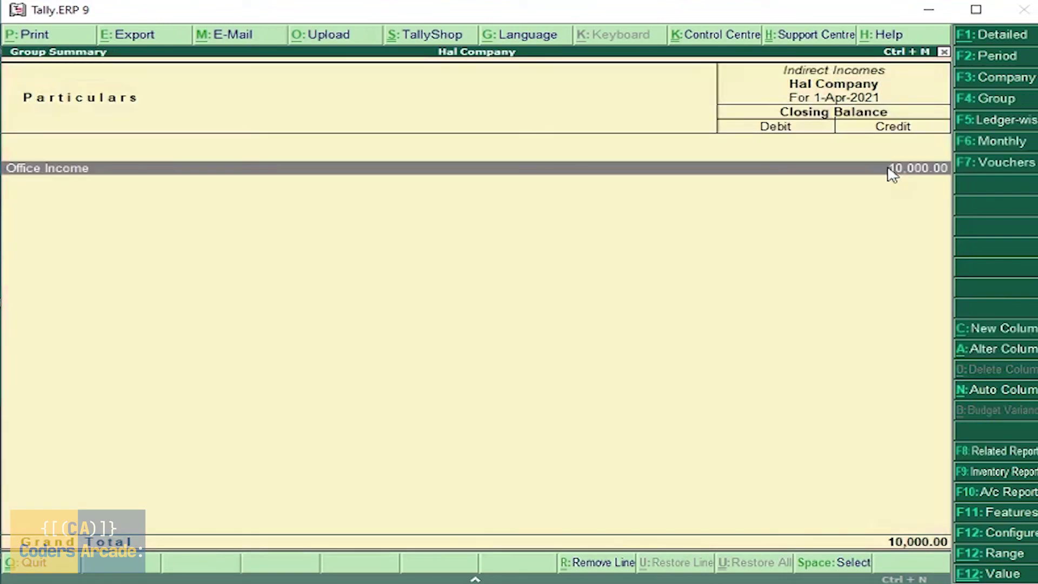
pyautogui.press('Escape')
pyautogui.press('Left')
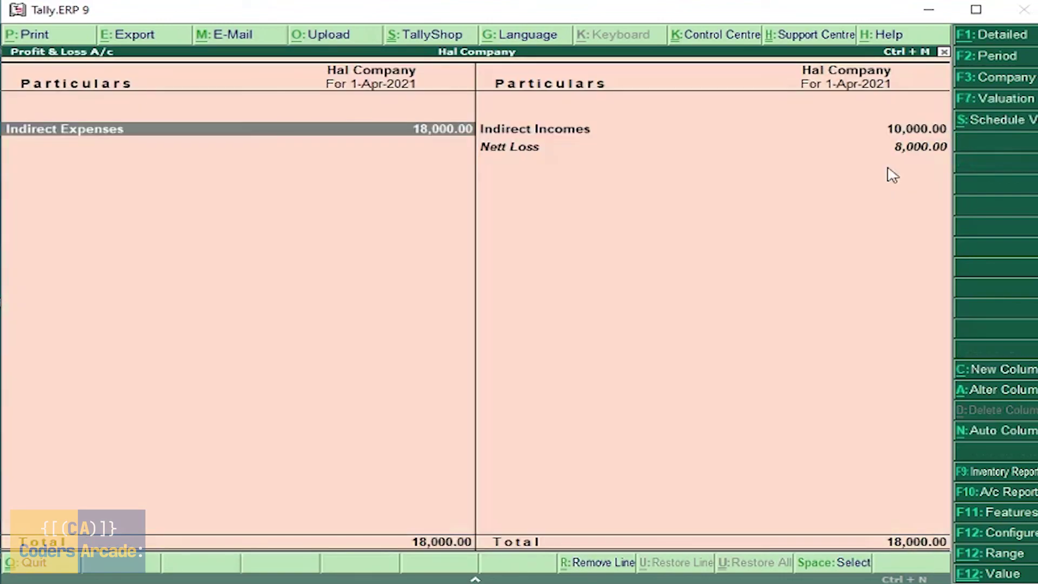
pyautogui.press('Return')
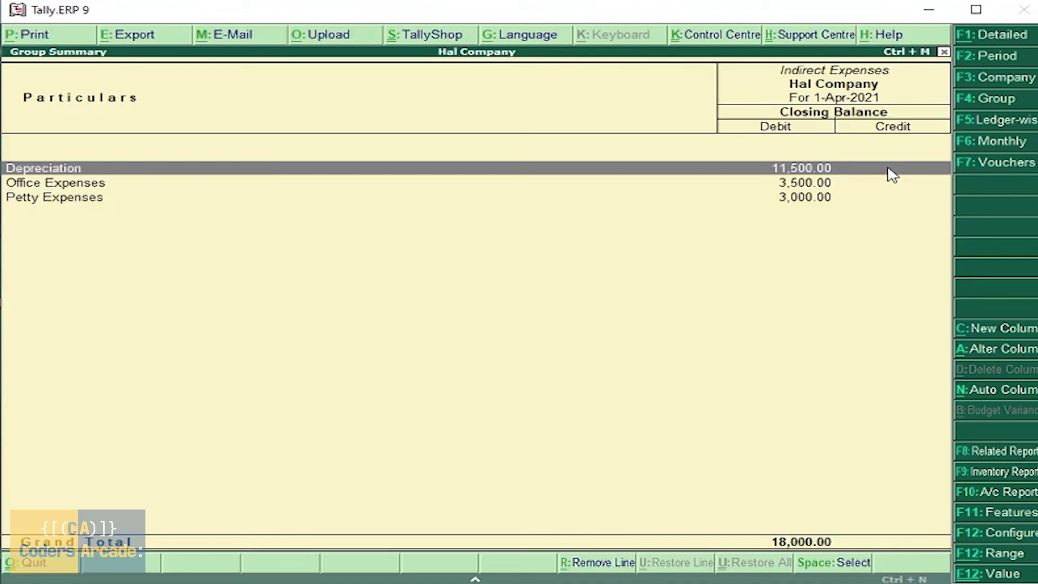
pyautogui.press('Escape')
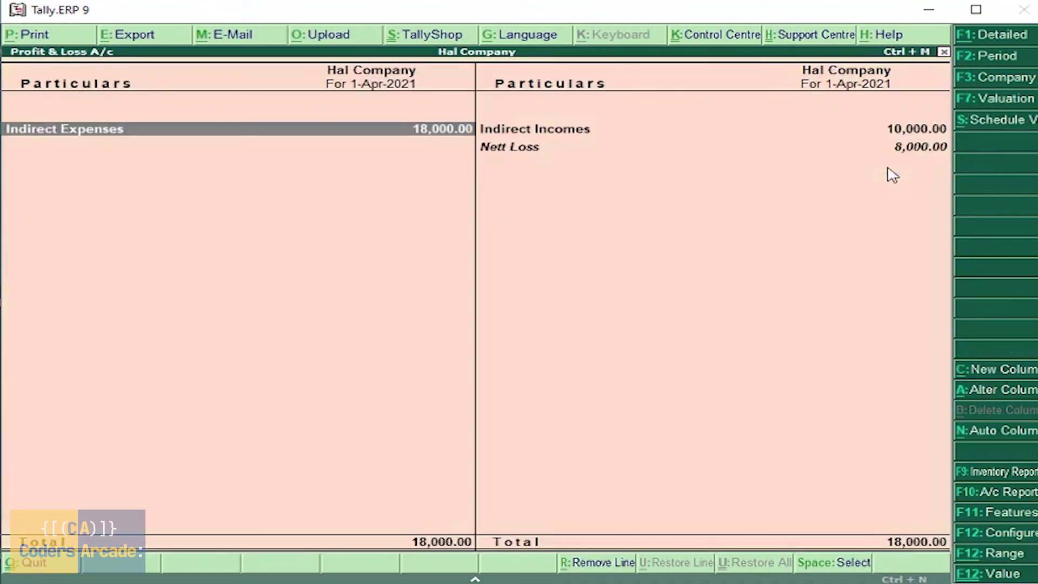